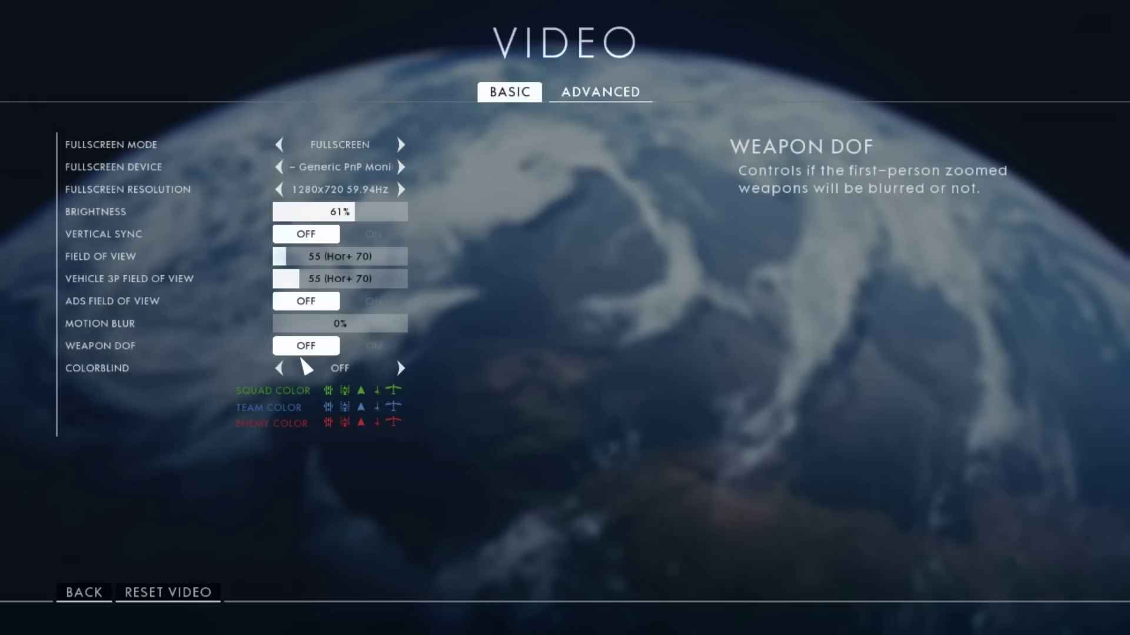
- Switch the video options to the Advanced settings tab
key(e)
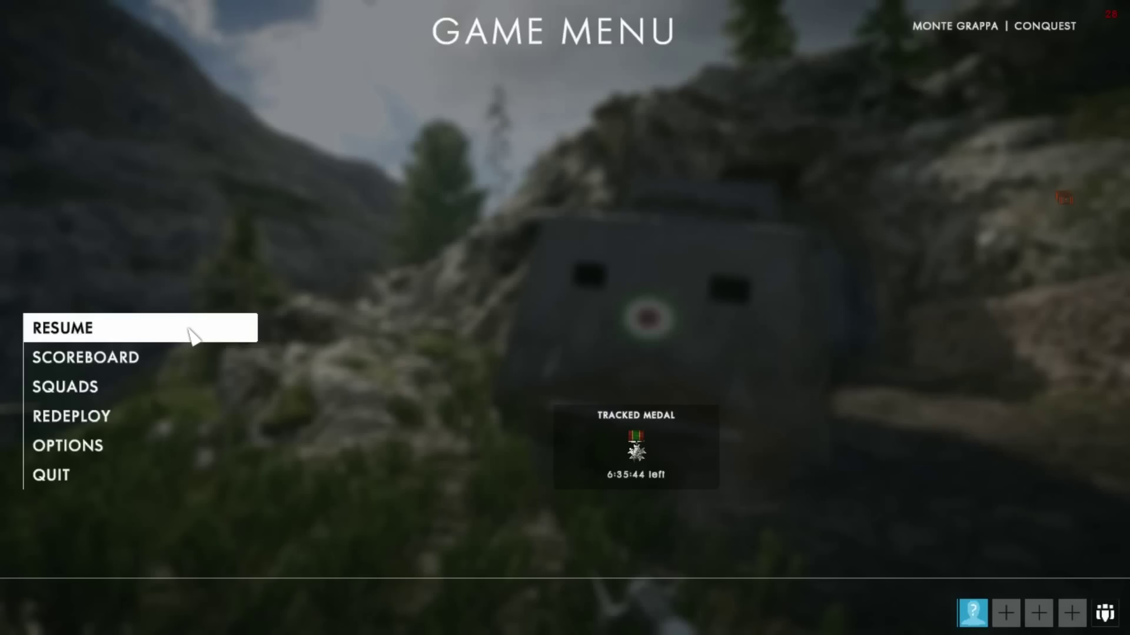
- Resume the Monte Grappa match and walk the soldier forward into the tunnel
click(191, 331)
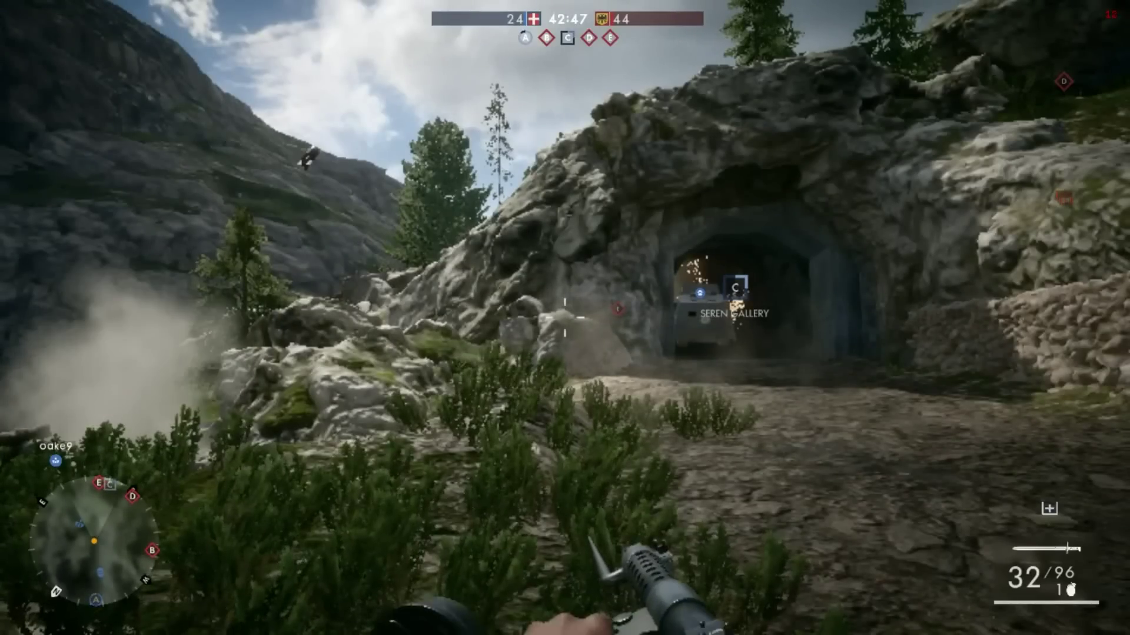
key(w)
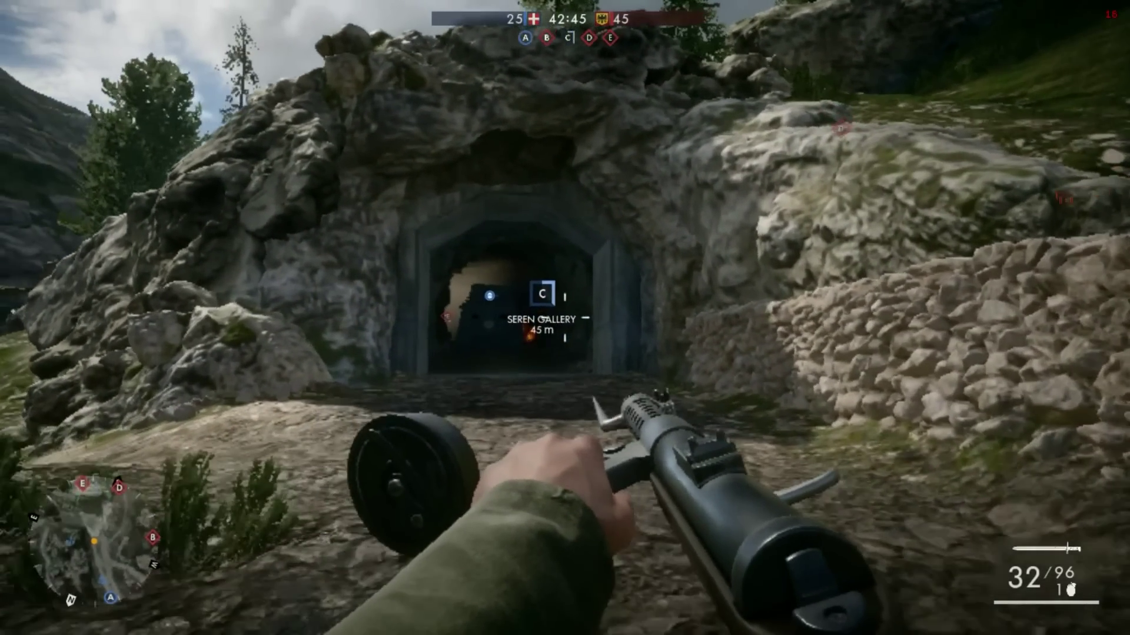
key(w)
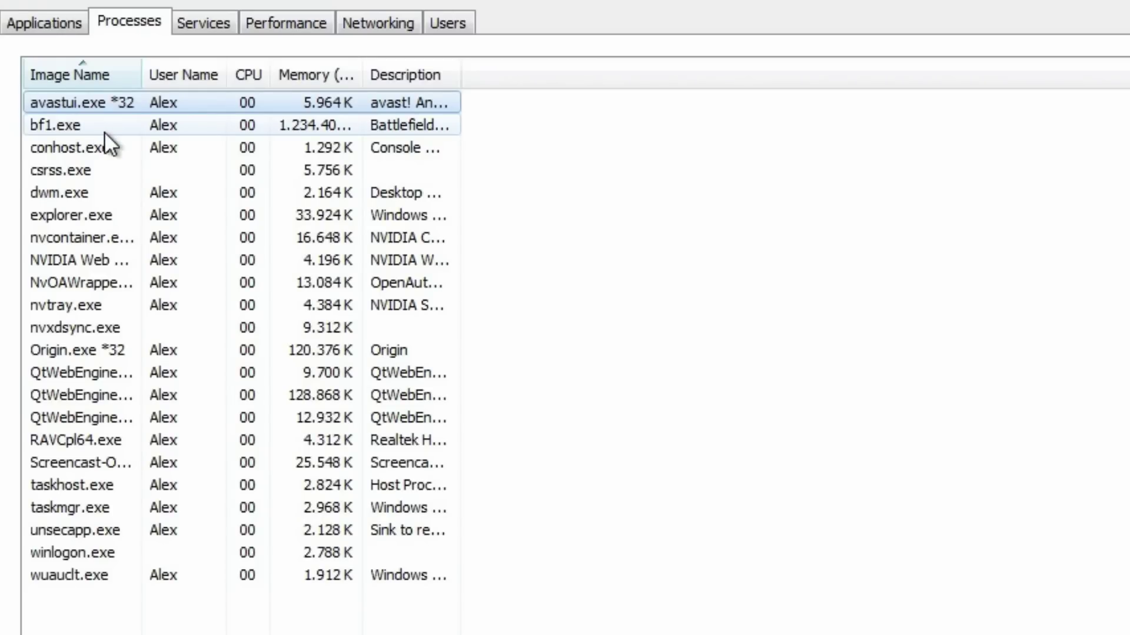
- Set the bf1.exe process priority to High
right_click(100, 124)
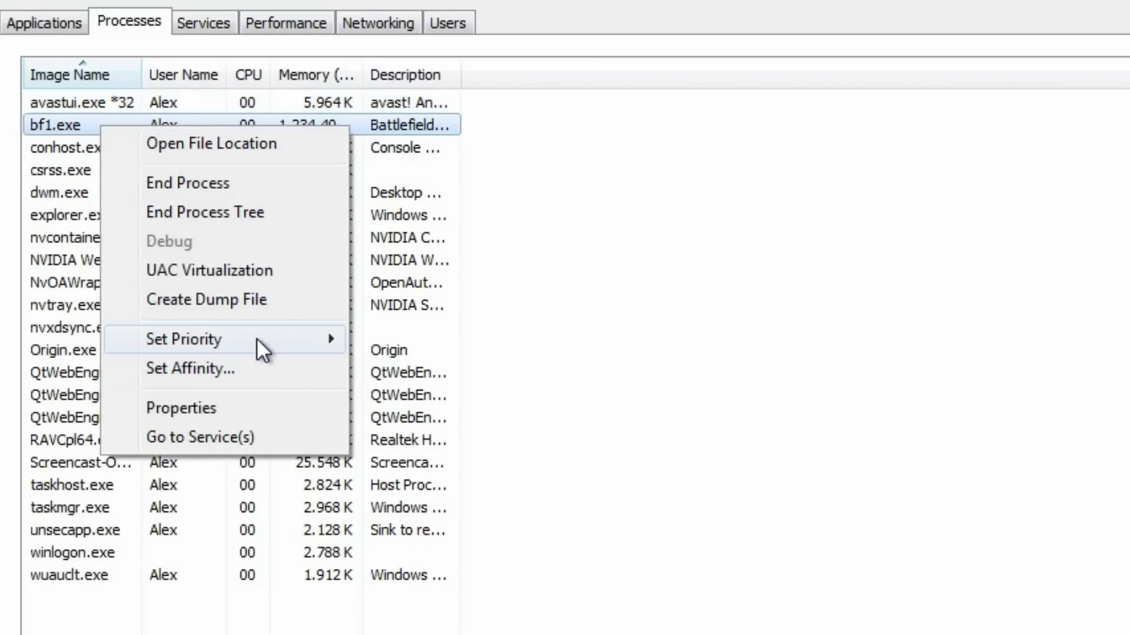
mouse_move(338, 333)
click(407, 364)
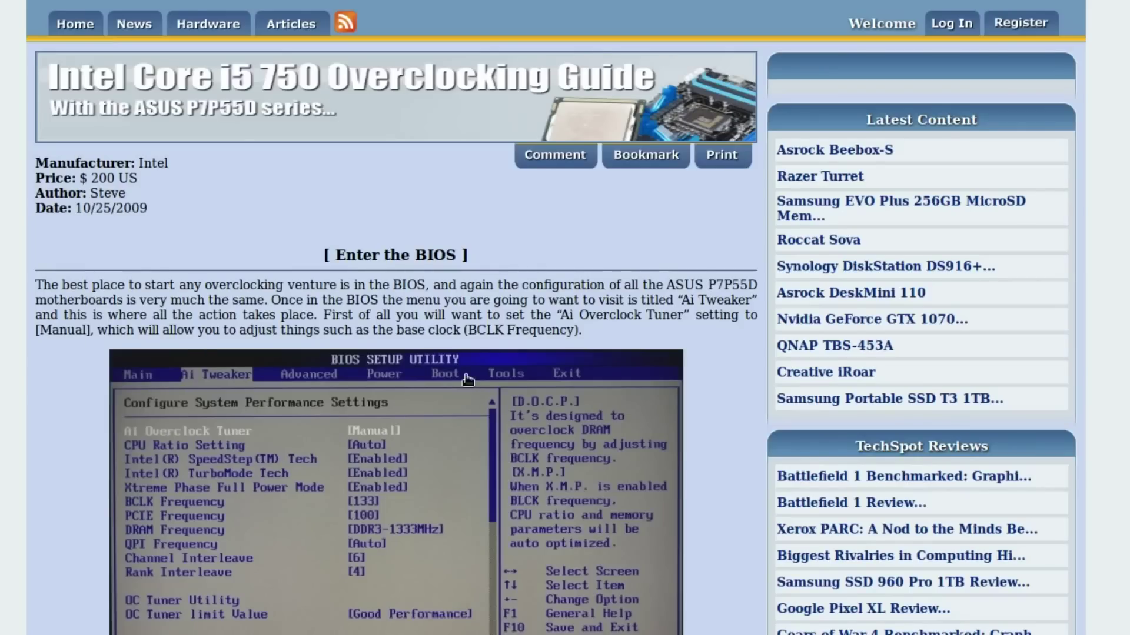
- Scroll the i5 750 overclocking guide past the BIOS screenshot to its explanatory text
scroll(543, 281, down, 2)
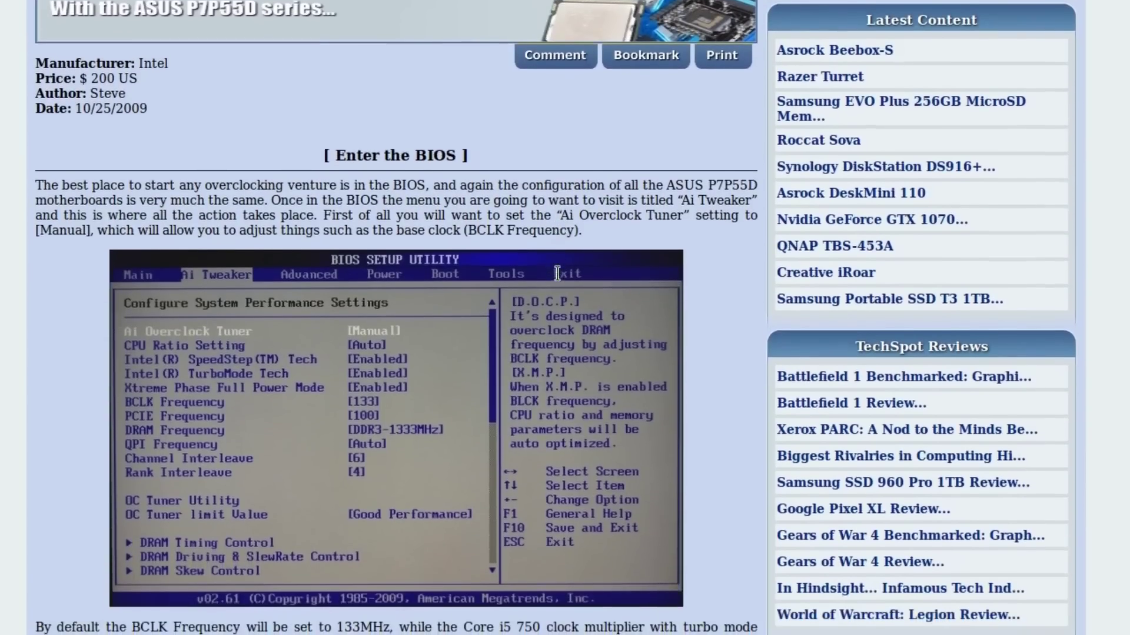
scroll(559, 278, down, 4)
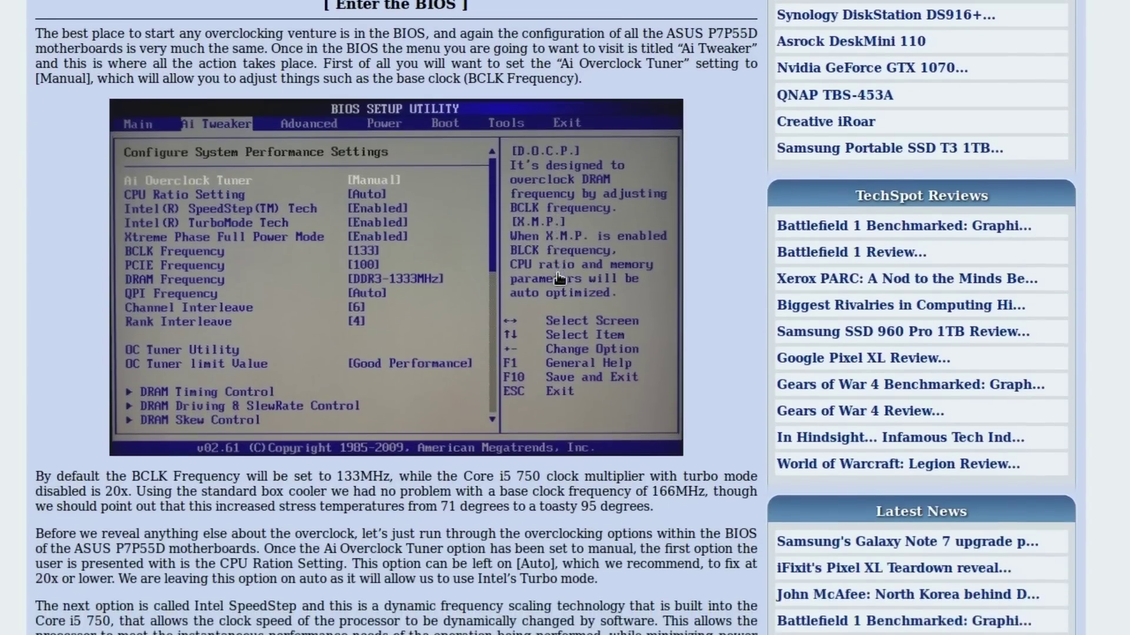
scroll(559, 278, down, 3)
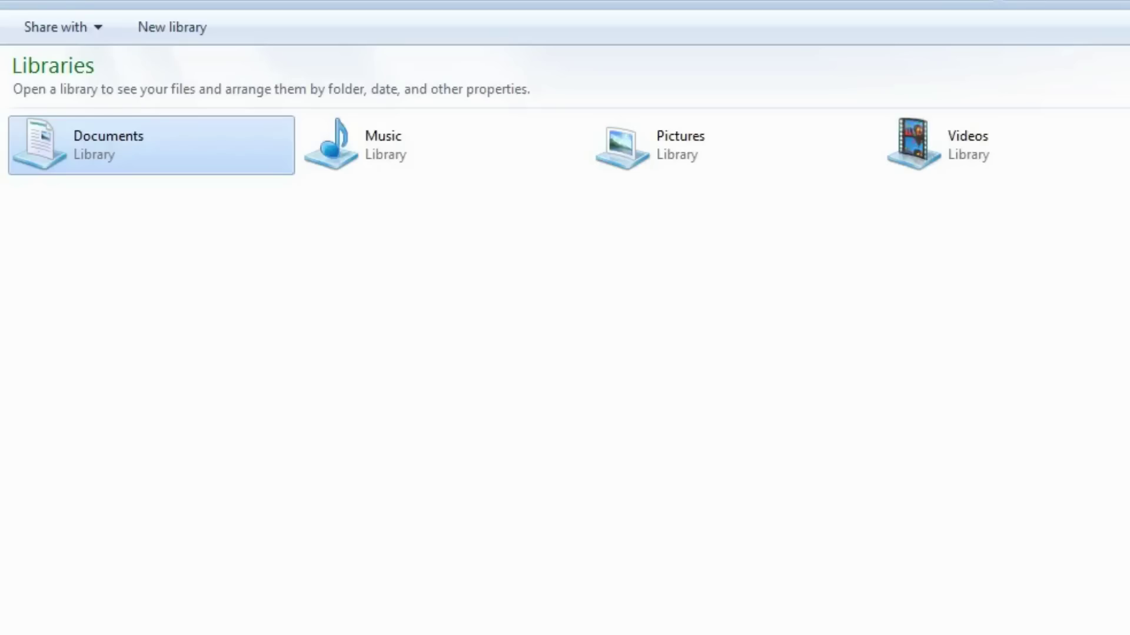
- Browse Documents > Battlefield 1 > settings and edit PROFSAVE_profile with Notepad++
double_click(128, 149)
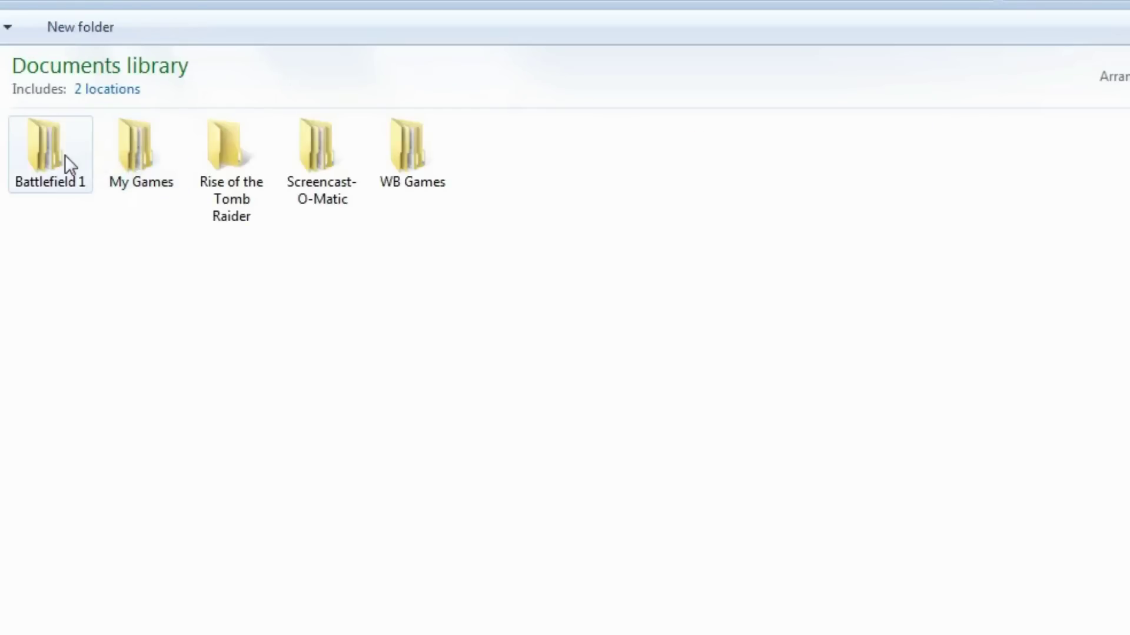
double_click(65, 154)
double_click(106, 161)
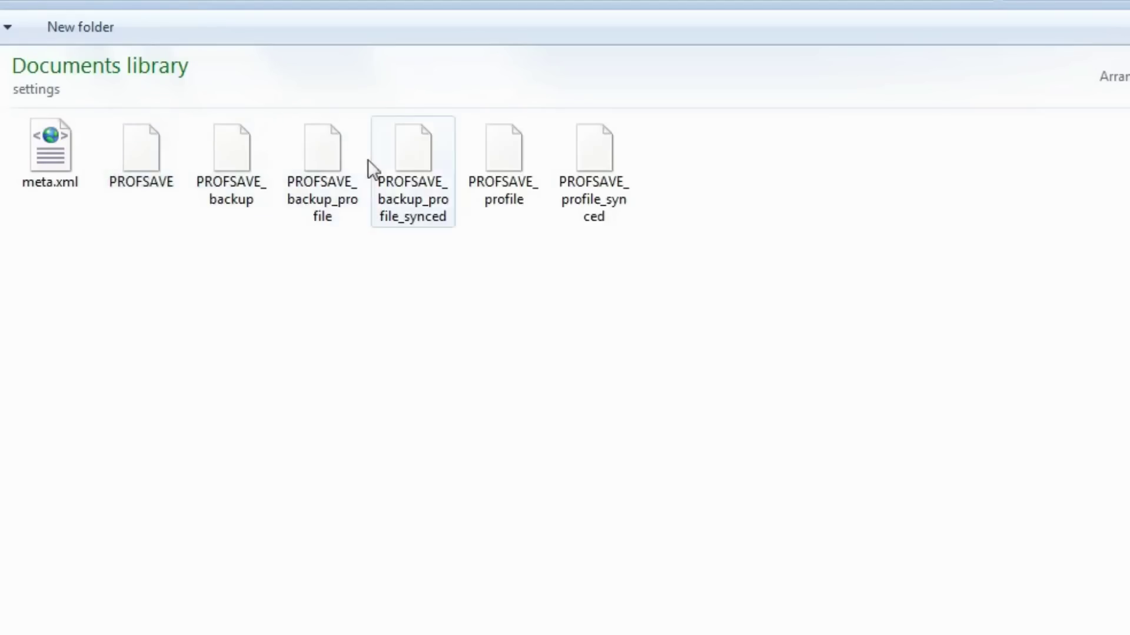
right_click(520, 180)
click(567, 219)
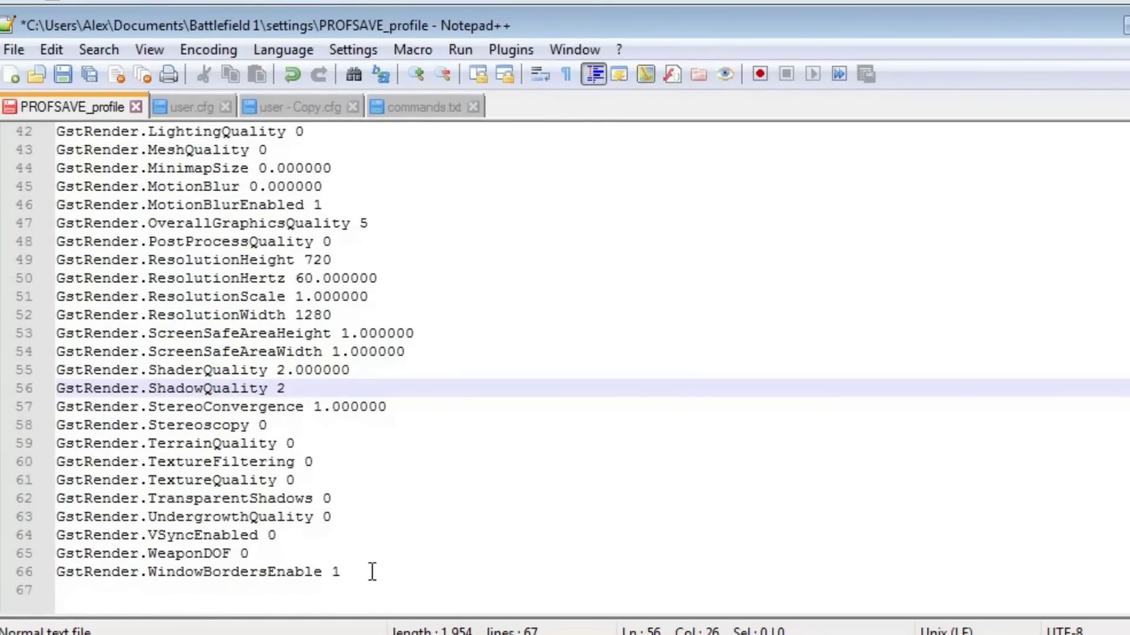
- Change ShaderQuality from 2 to 0.000000 and ShadowQuality from 2 to 0
drag(344, 571, 32, 415)
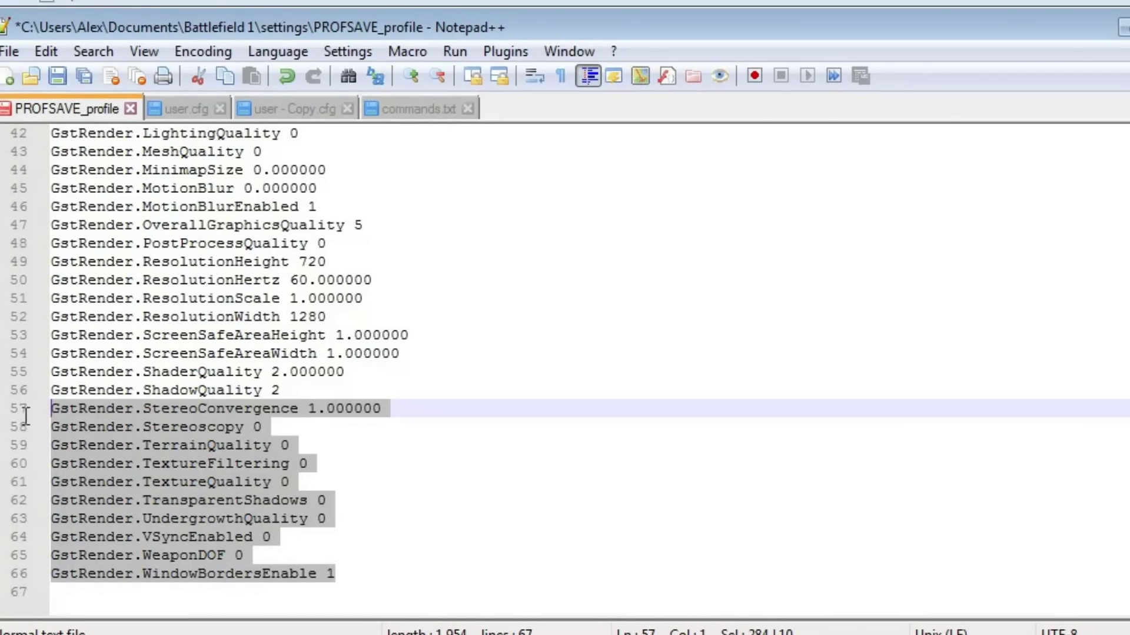
drag(26, 417, 35, 369)
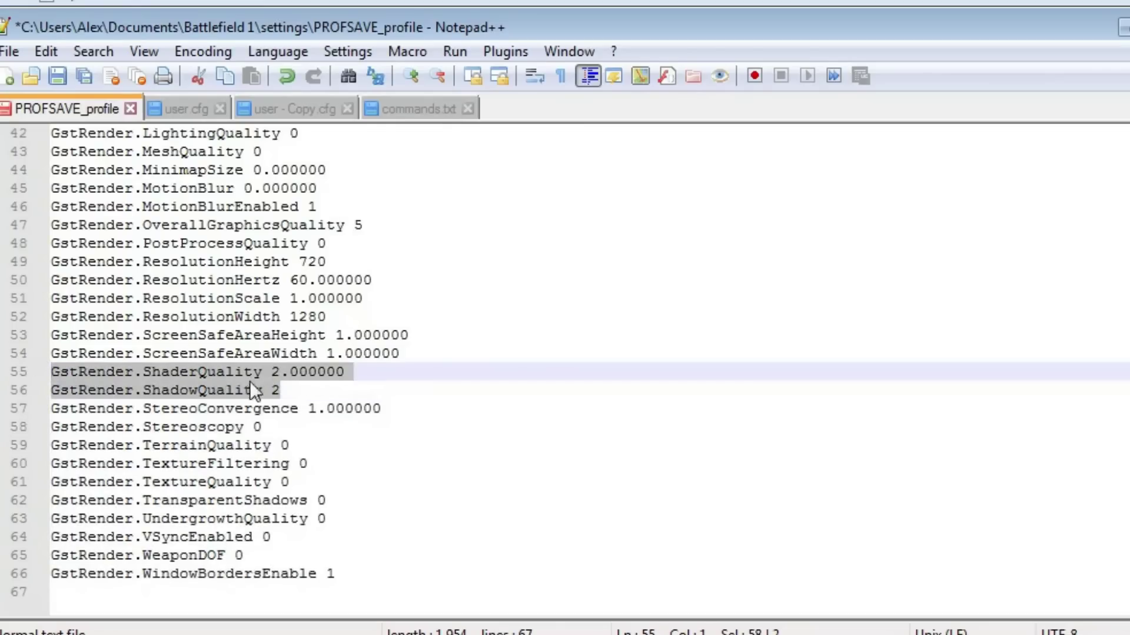
click(278, 373)
key(BackSpace)
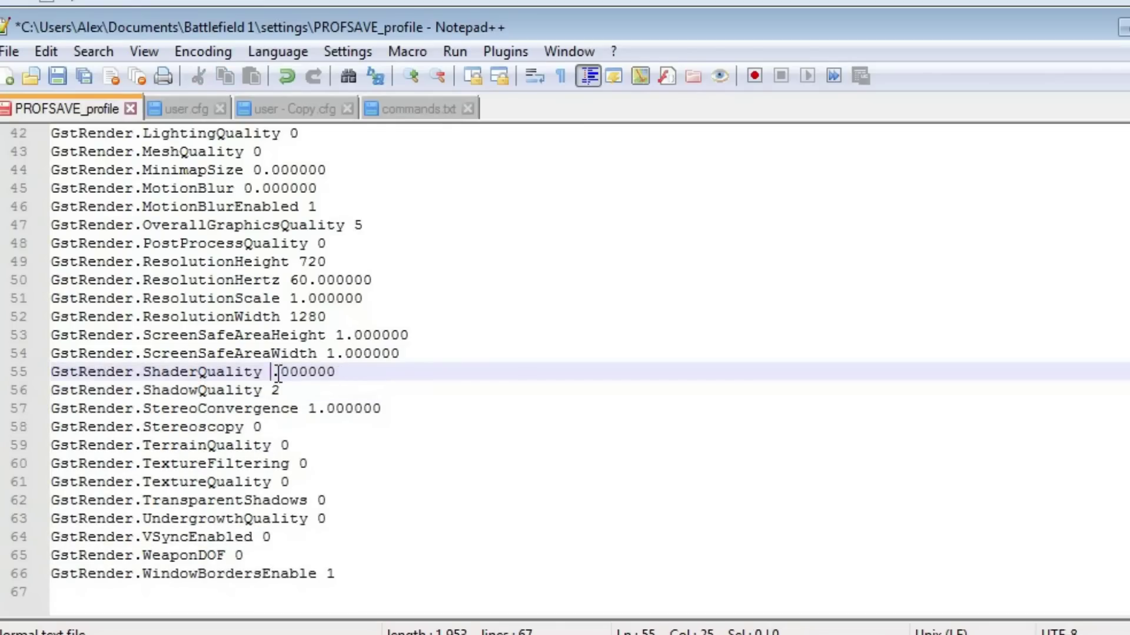
text(0)
double_click(275, 390)
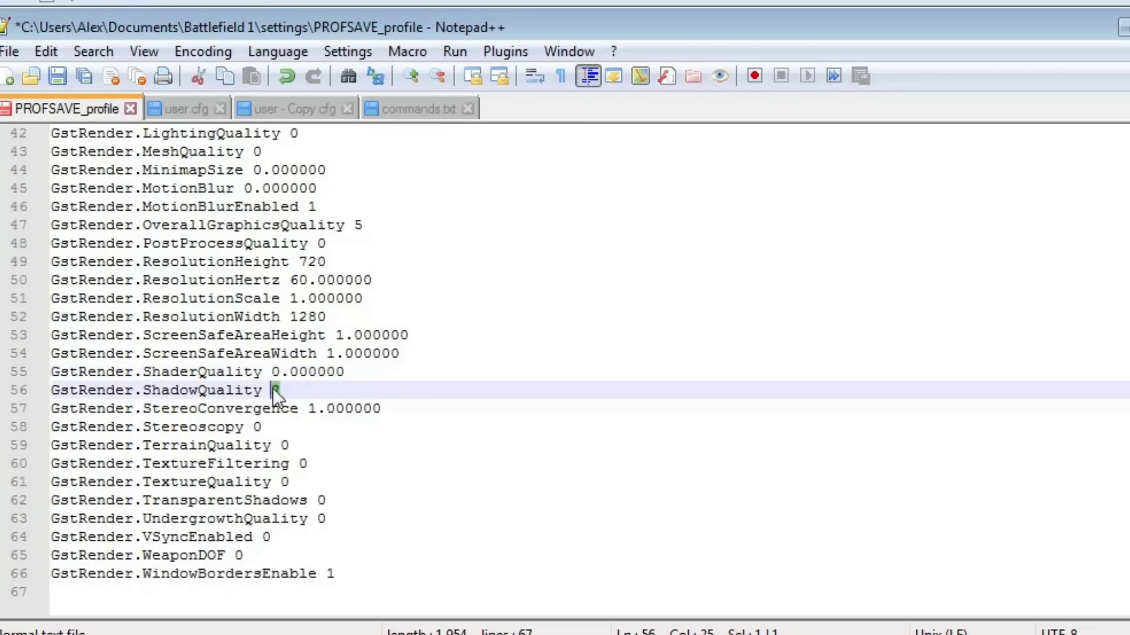
text(0)
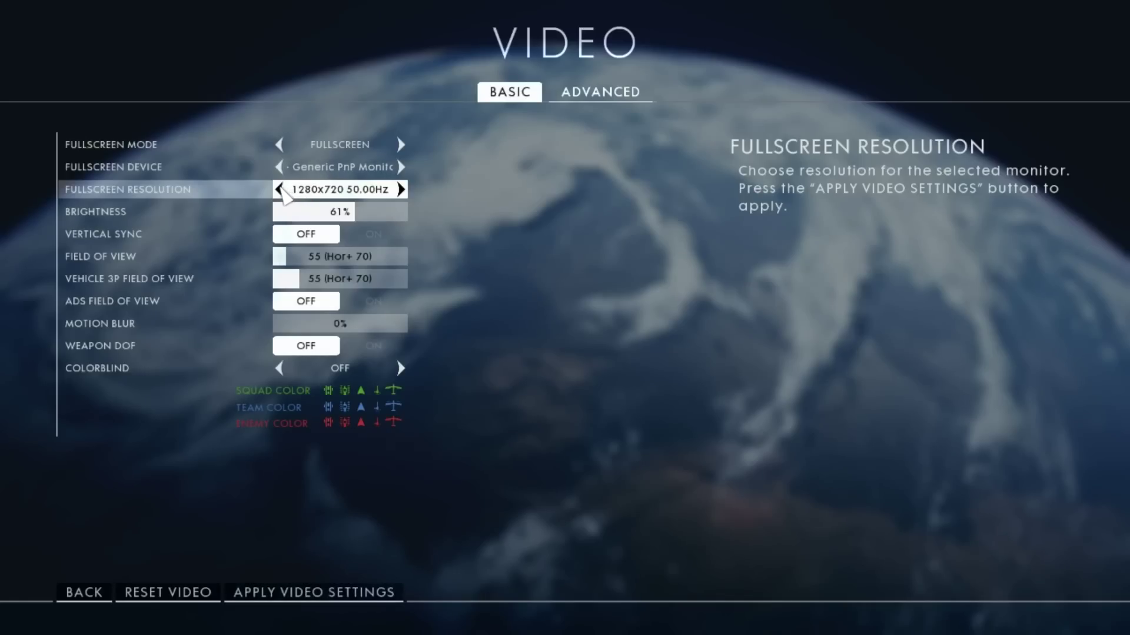
- Step the fullscreen resolution down through 1152x864 and 1024x768
click(281, 189)
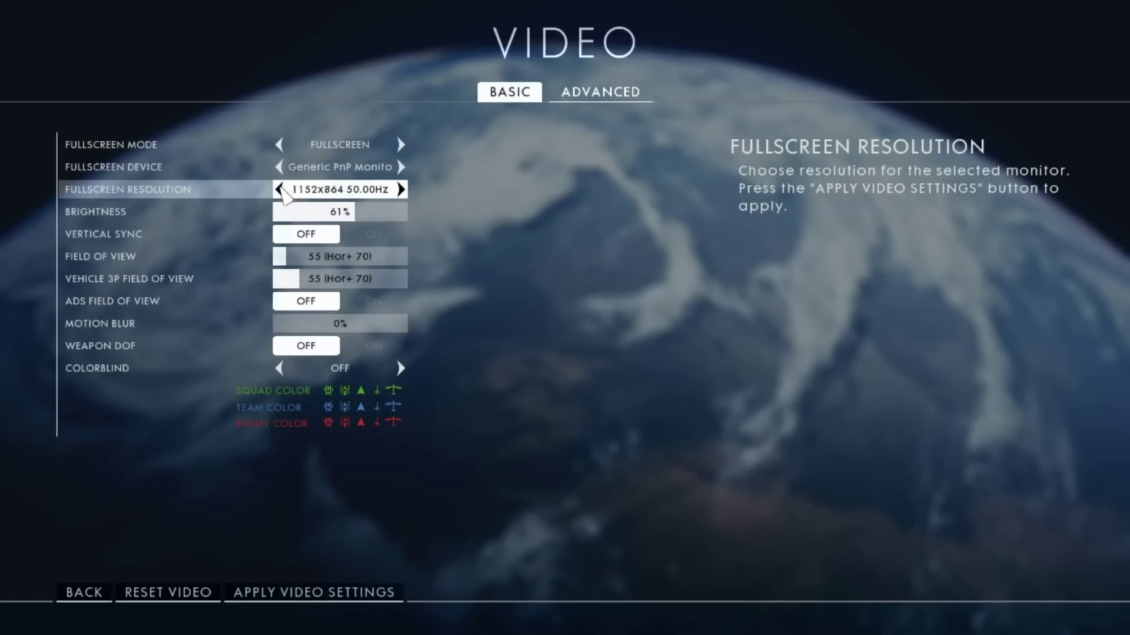
click(280, 189)
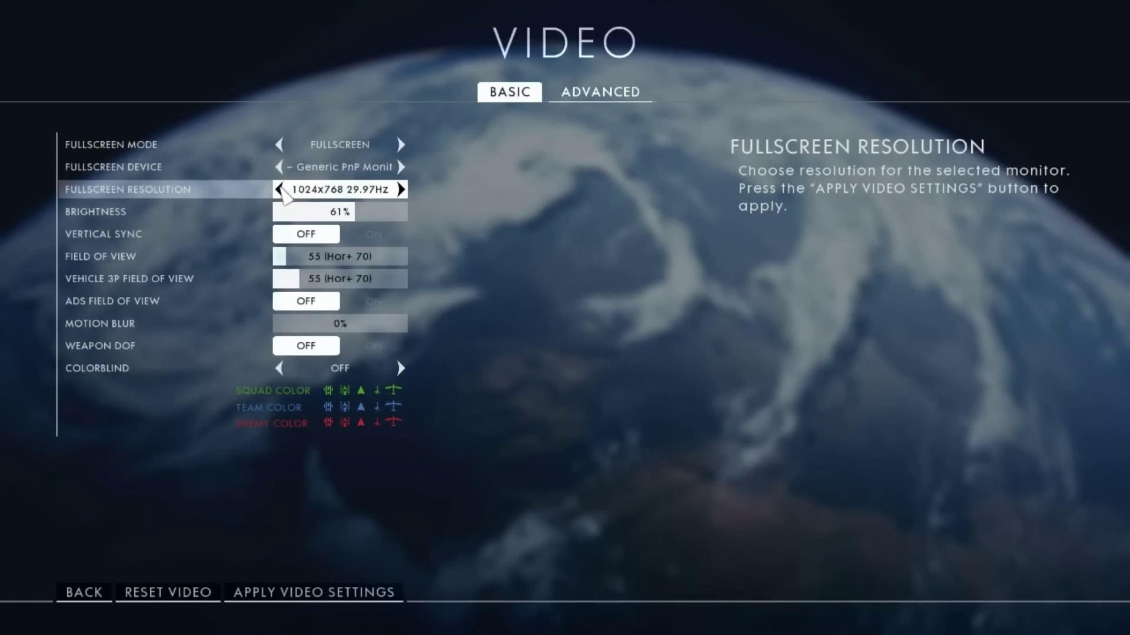
click(280, 189)
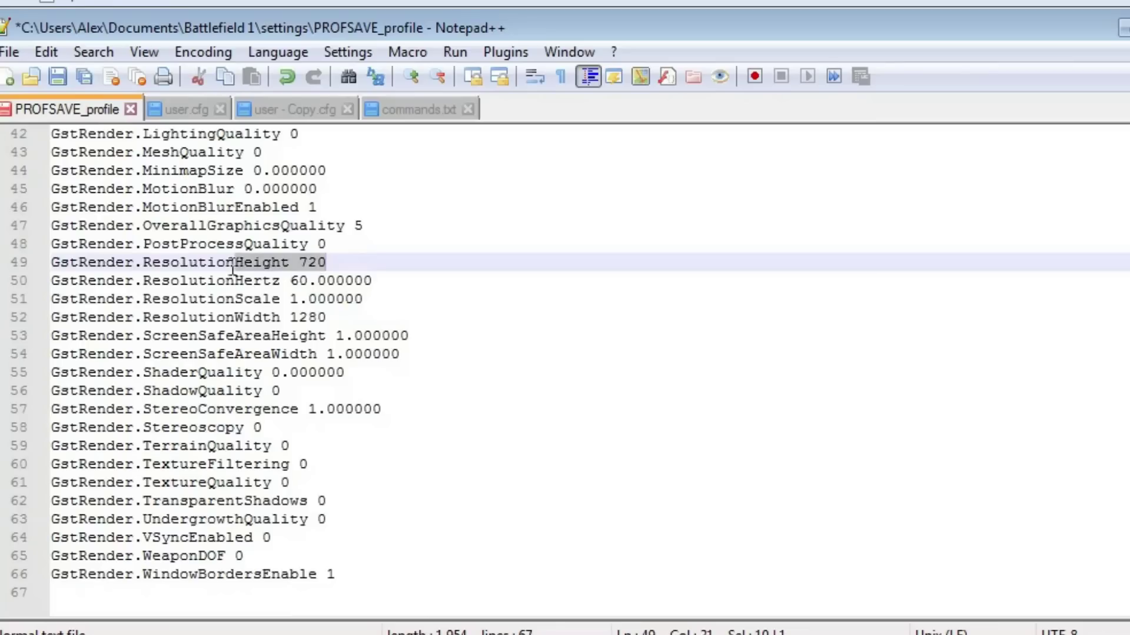
- Try ResolutionWidth 960 and ResolutionHeight 540, then undo back to 1280x720
drag(235, 262, 26, 265)
drag(323, 317, 295, 316)
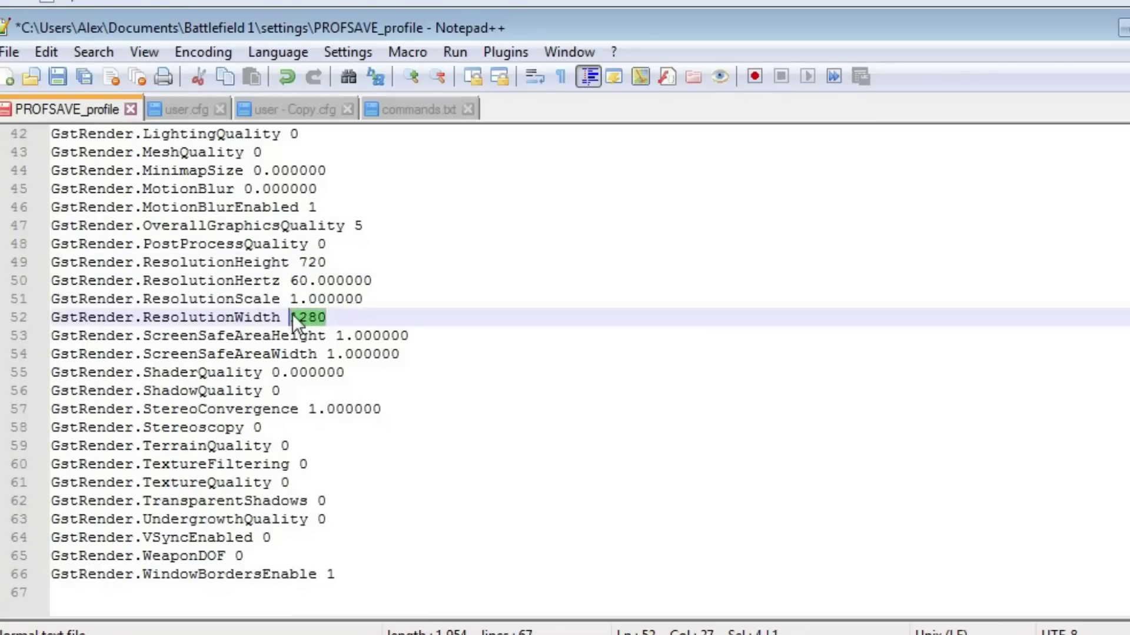
text(960)
drag(326, 262, 299, 263)
text(540)
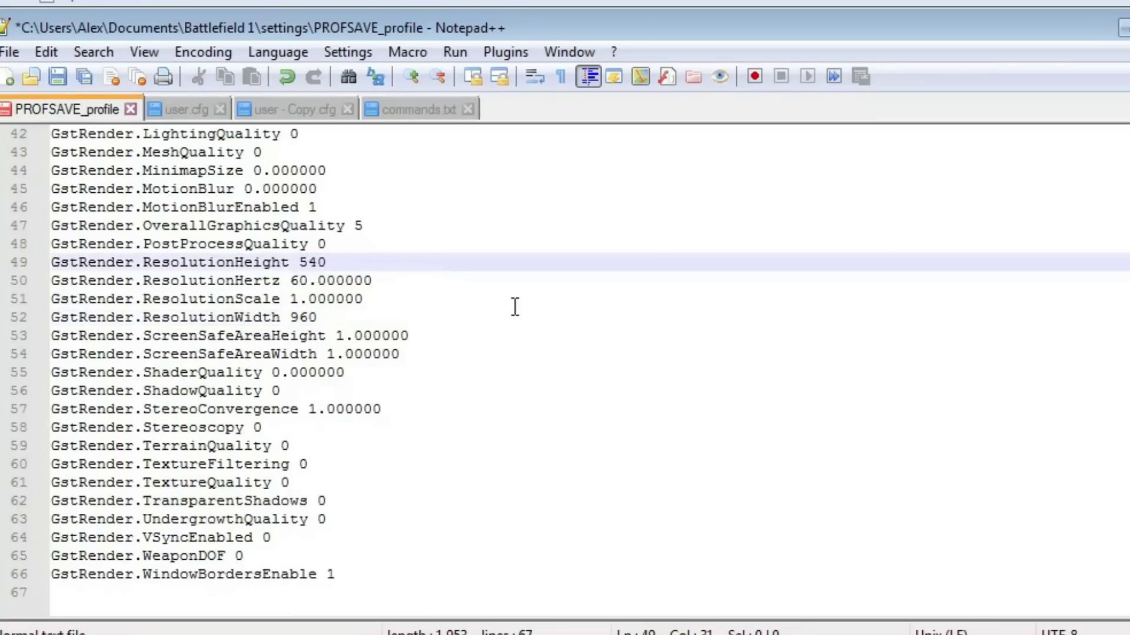
key(ctrl+z)
key(ctrl+z)
- Lower the in-game Resolution Scale slider to 25%
drag(514, 301, 54, 298)
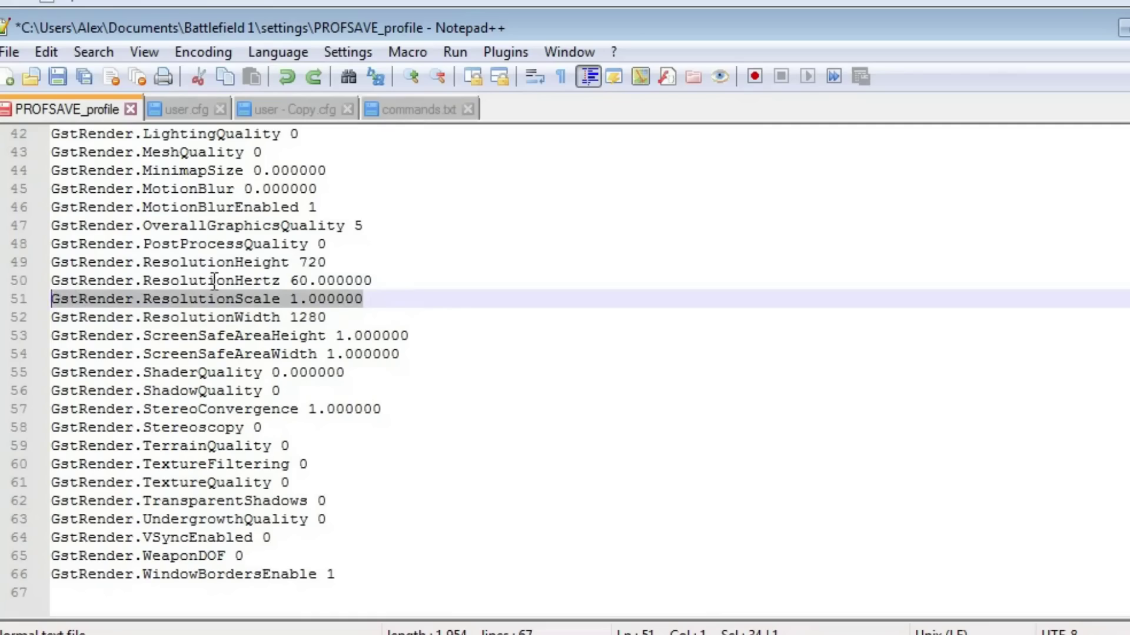
click(306, 298)
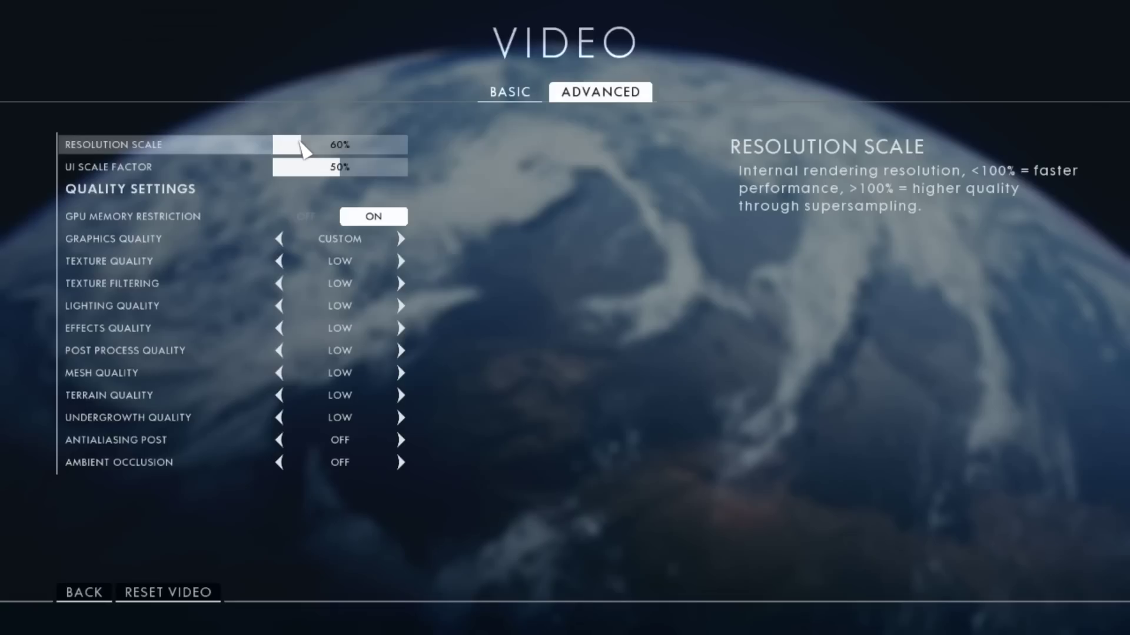
drag(303, 150, 265, 150)
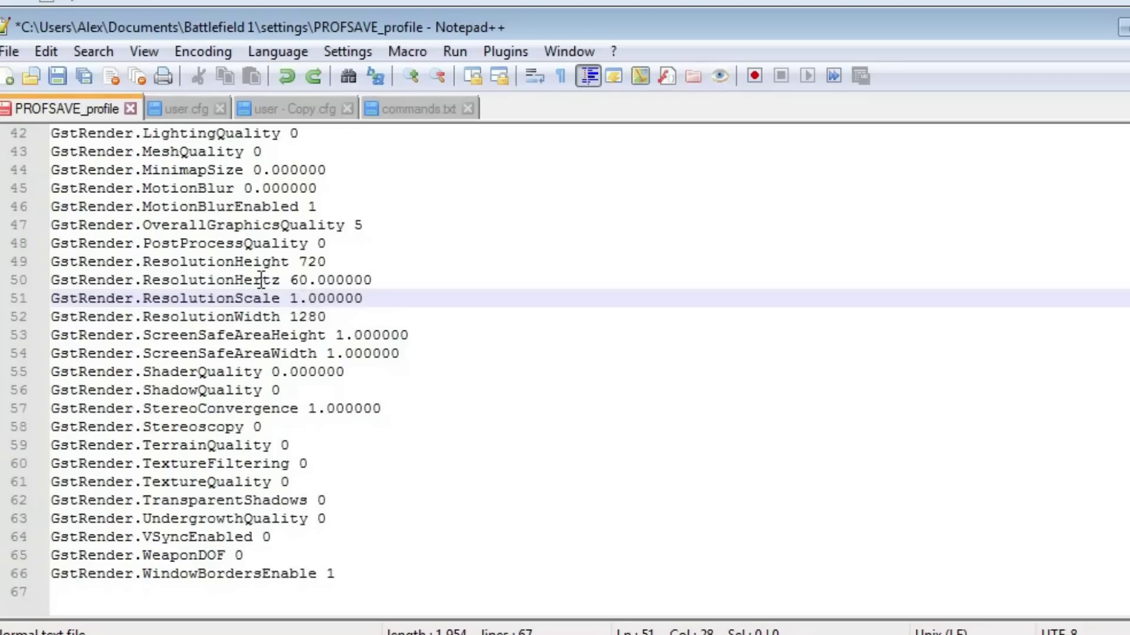
- Change ResolutionScale on line 51 from 1.000000 to 0.500000
key(BackSpace)
text(0)
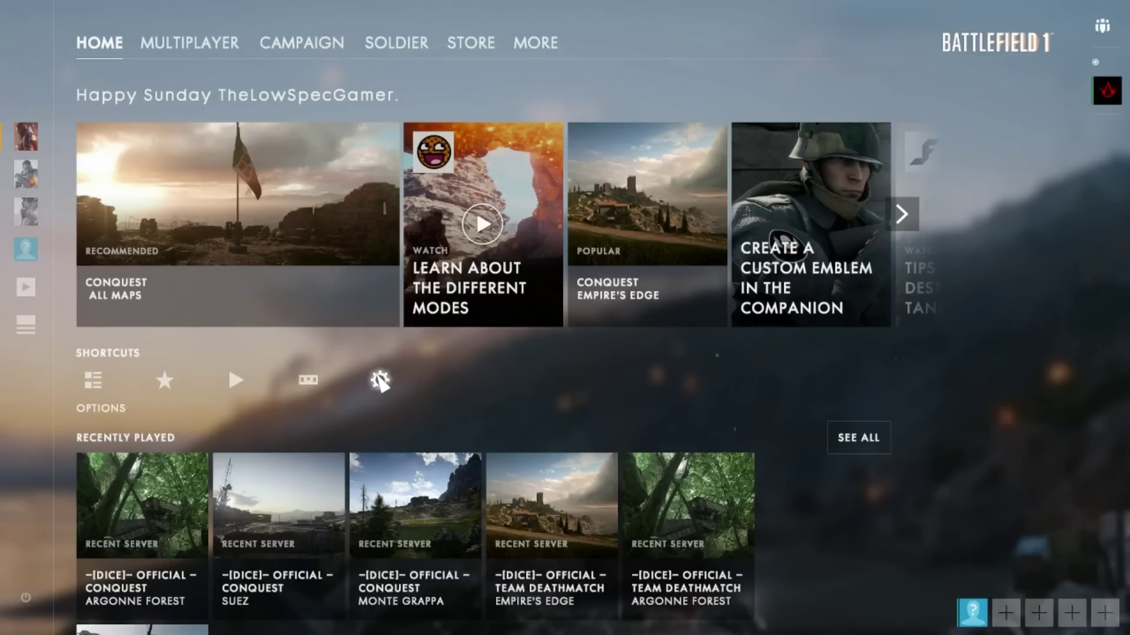
- Open the console and enter RenderDevice.dX1 to list the Dx11Dot1 commands
key(grave)
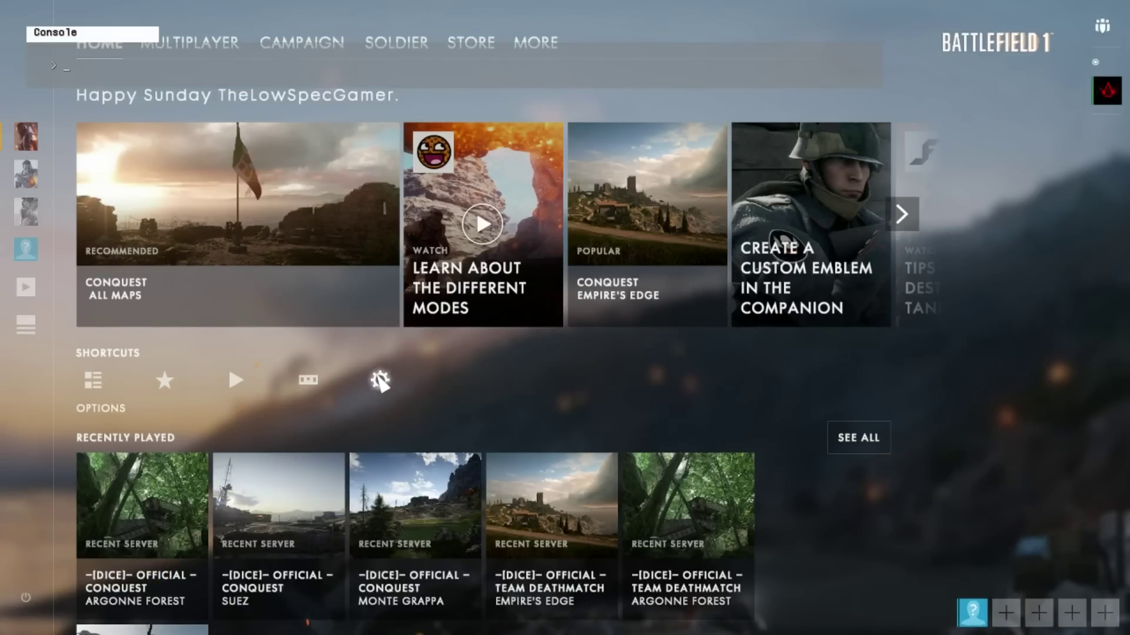
text(Render)
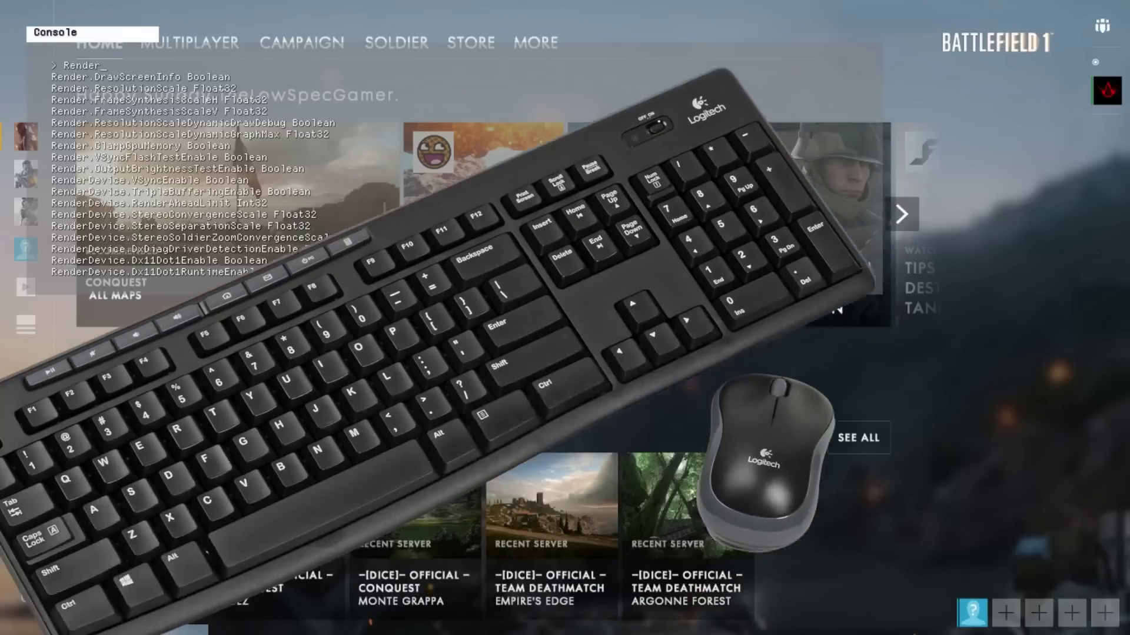
text(Device)
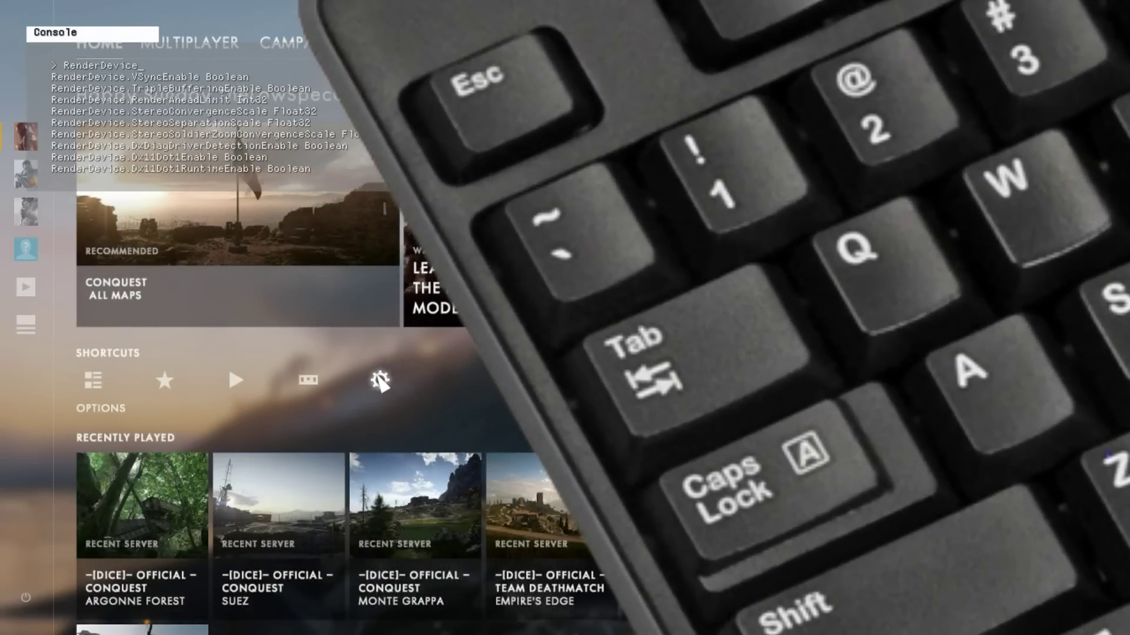
text(.V)
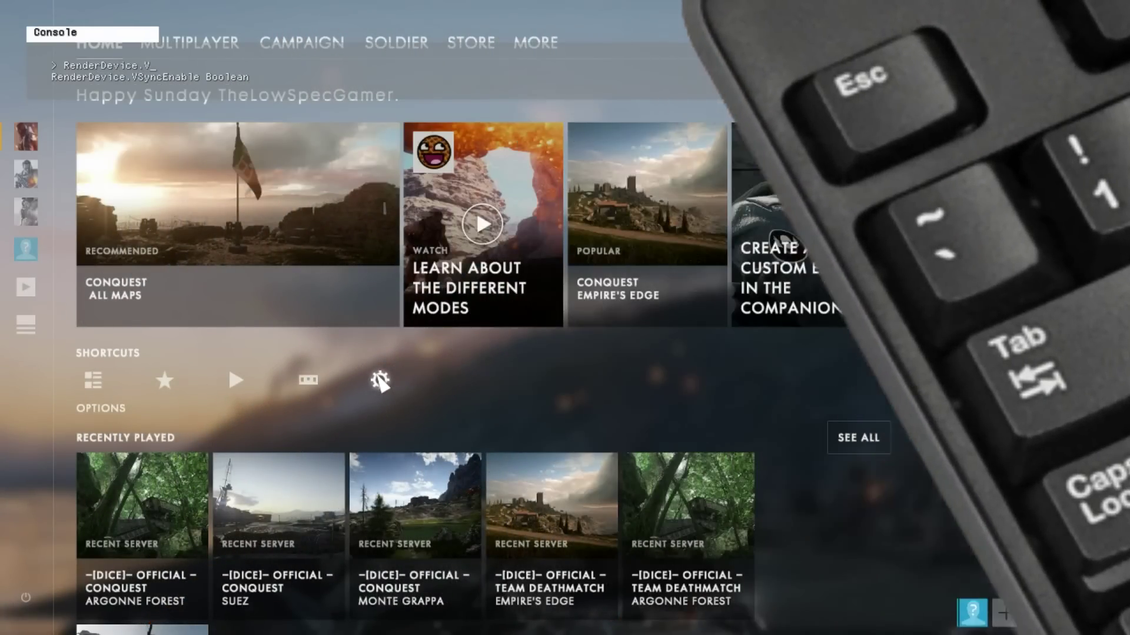
key(BackSpace)
text(dX11)
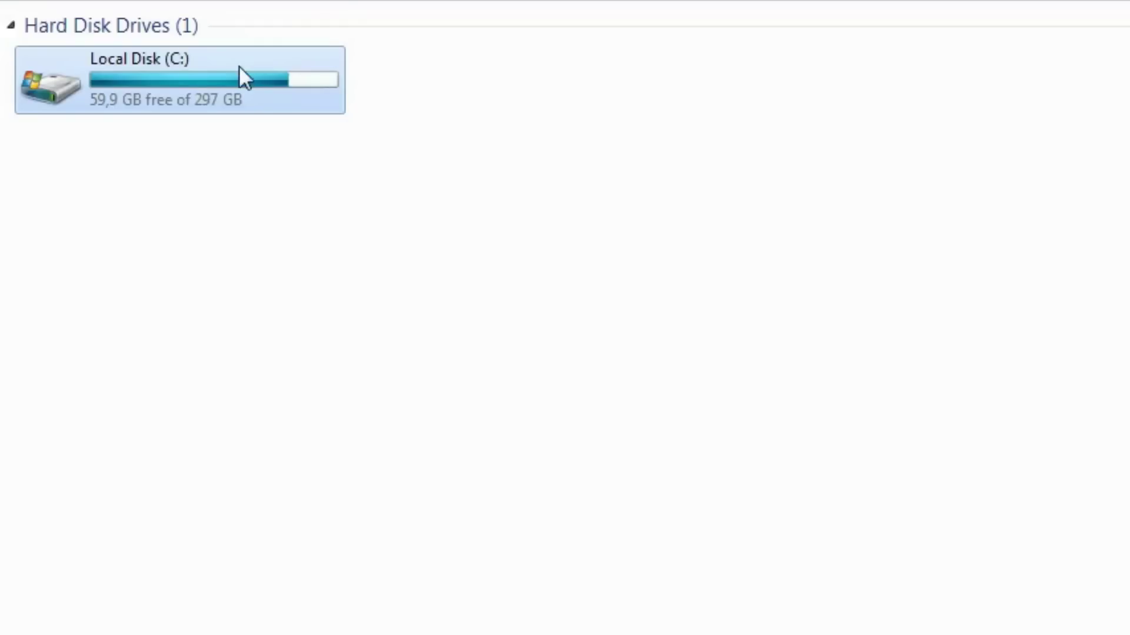
- Create an empty user.cfg in Program Files (x86)\Origin Games\Battlefield 1 and open it in Notepad++
double_click(239, 68)
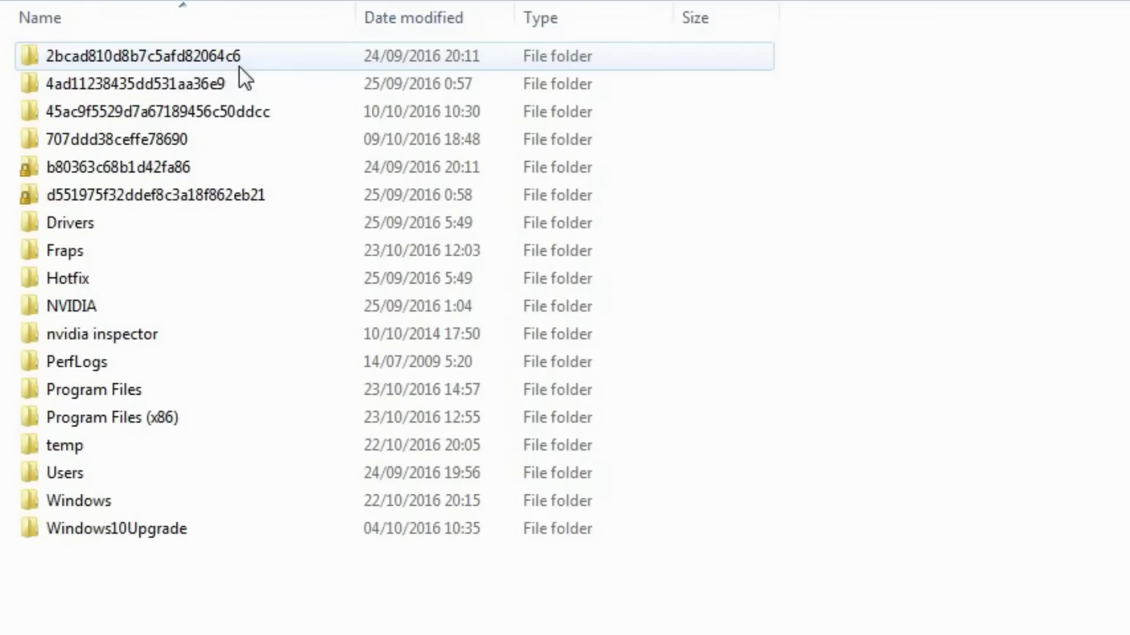
double_click(117, 418)
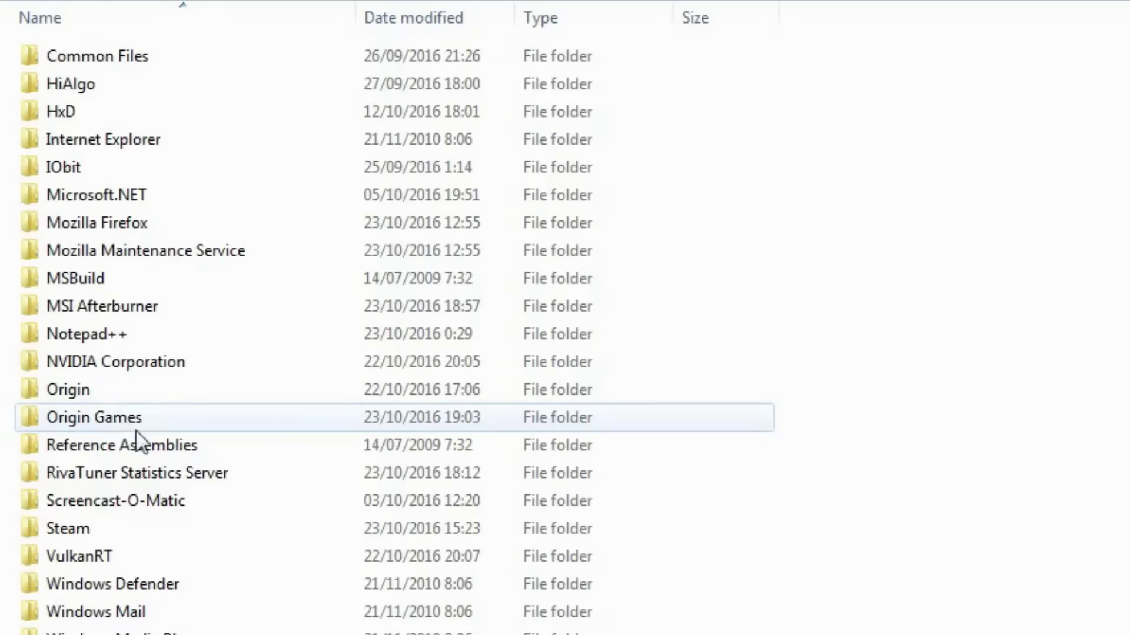
double_click(125, 420)
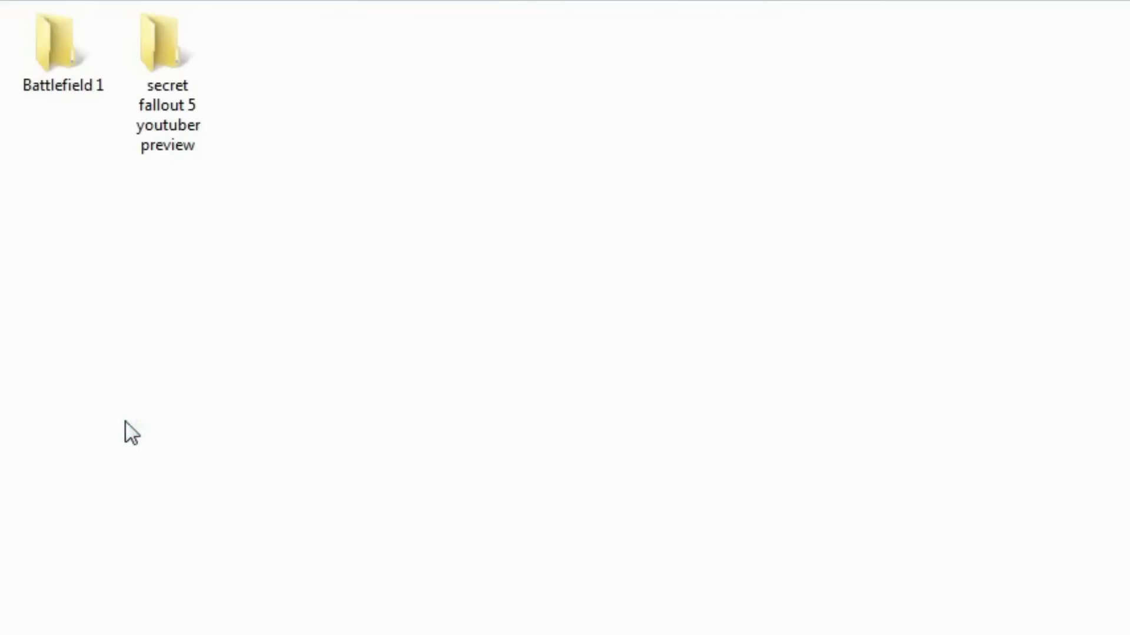
double_click(79, 77)
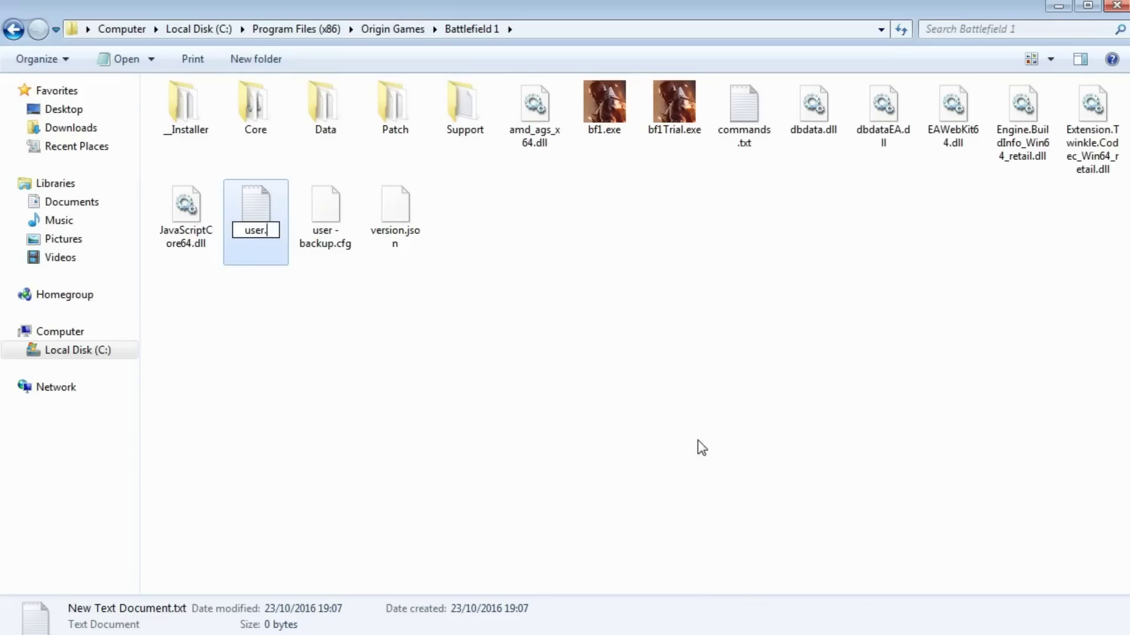
text(cfg)
key(Return)
key(Return)
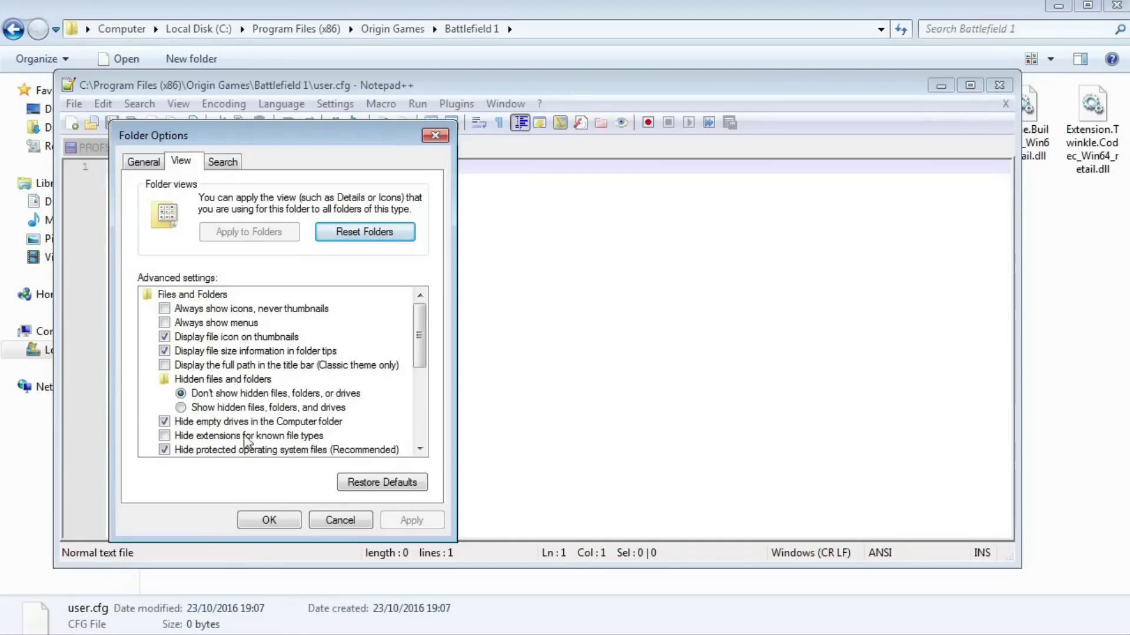
click(328, 124)
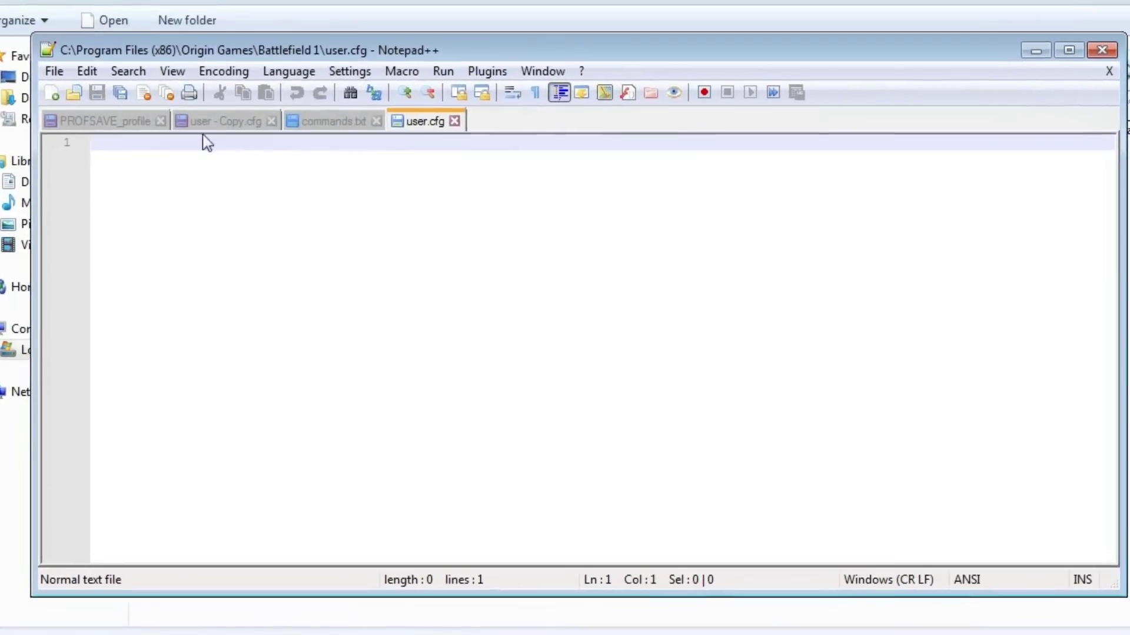
- Bring the copied tweaks into user.cfg; highlight the Dx11Dot1, Thread and MaxProcessorCount 4 lines
click(229, 75)
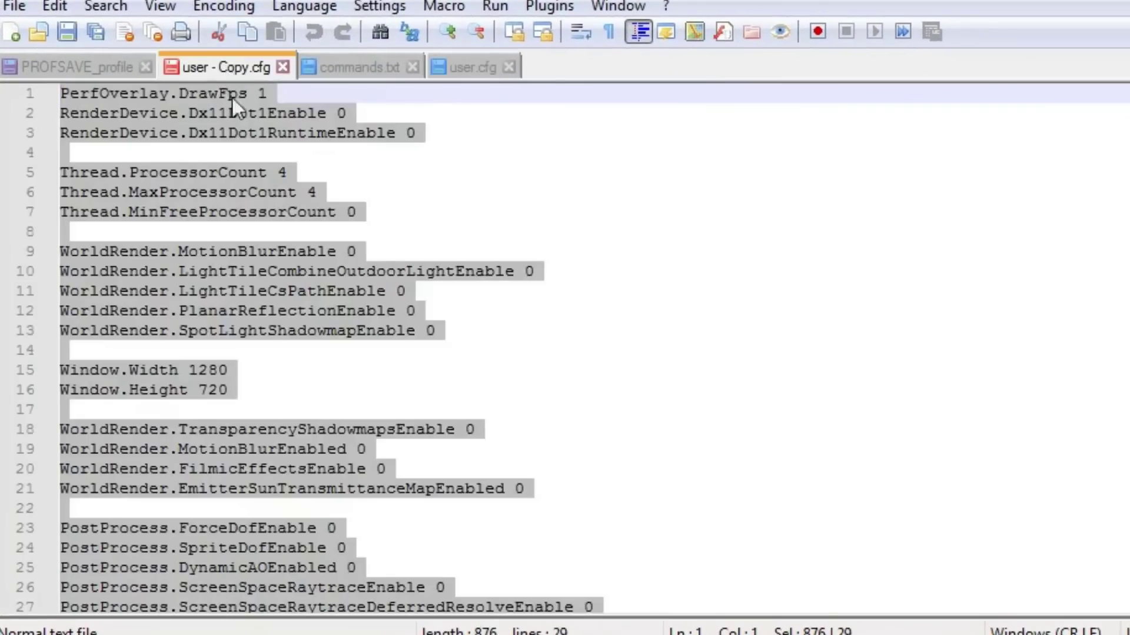
key(ctrl+Tab)
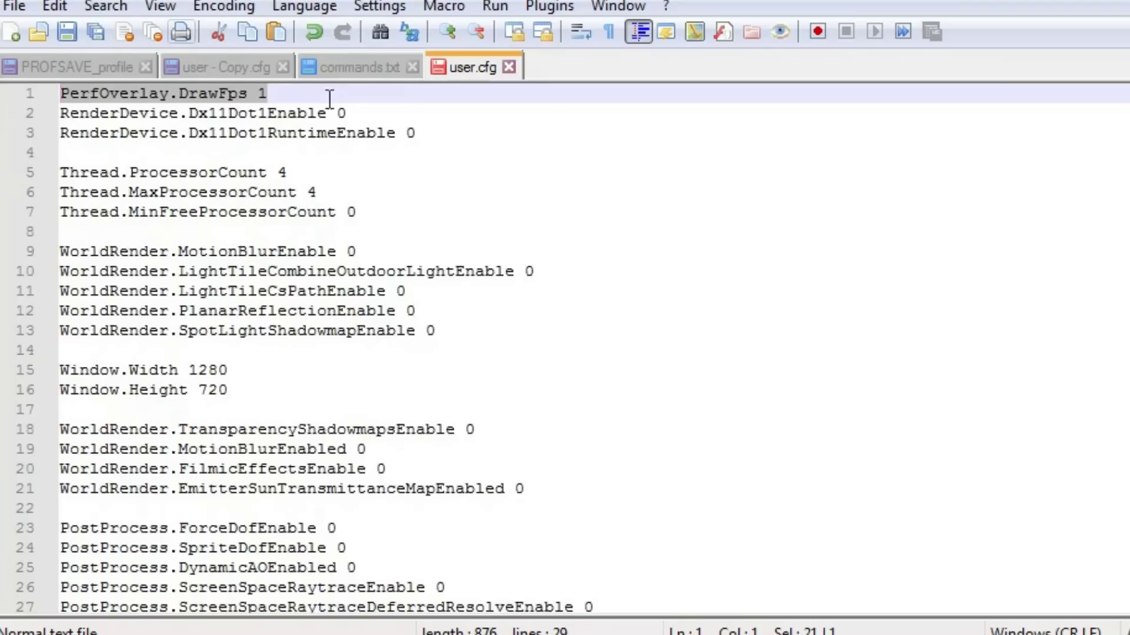
drag(415, 133, 50, 106)
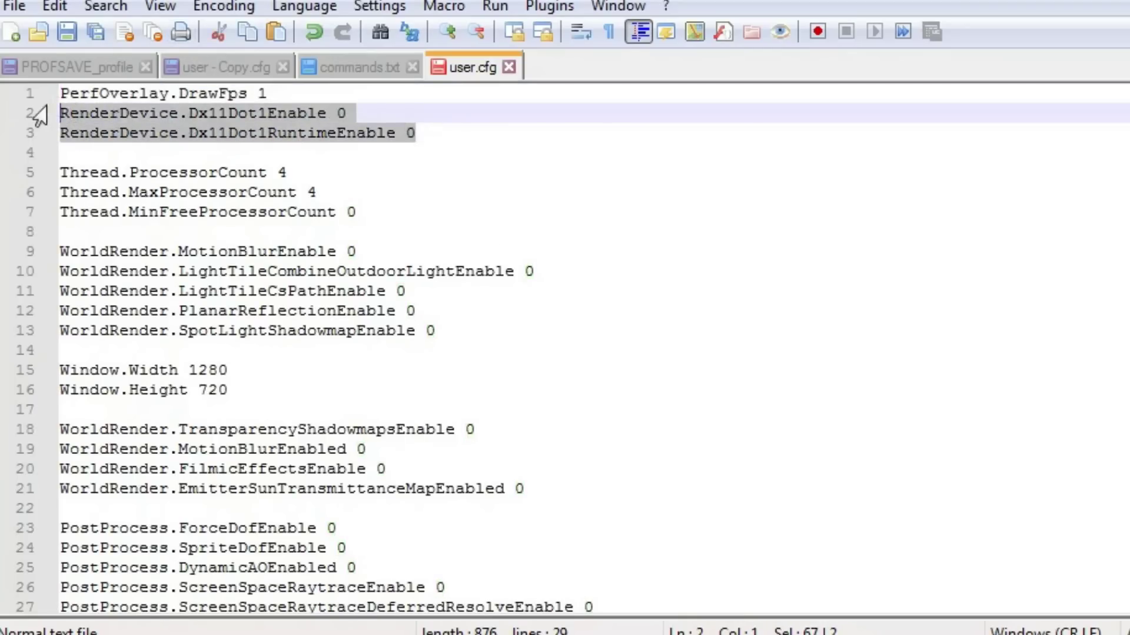
drag(376, 209, 2, 176)
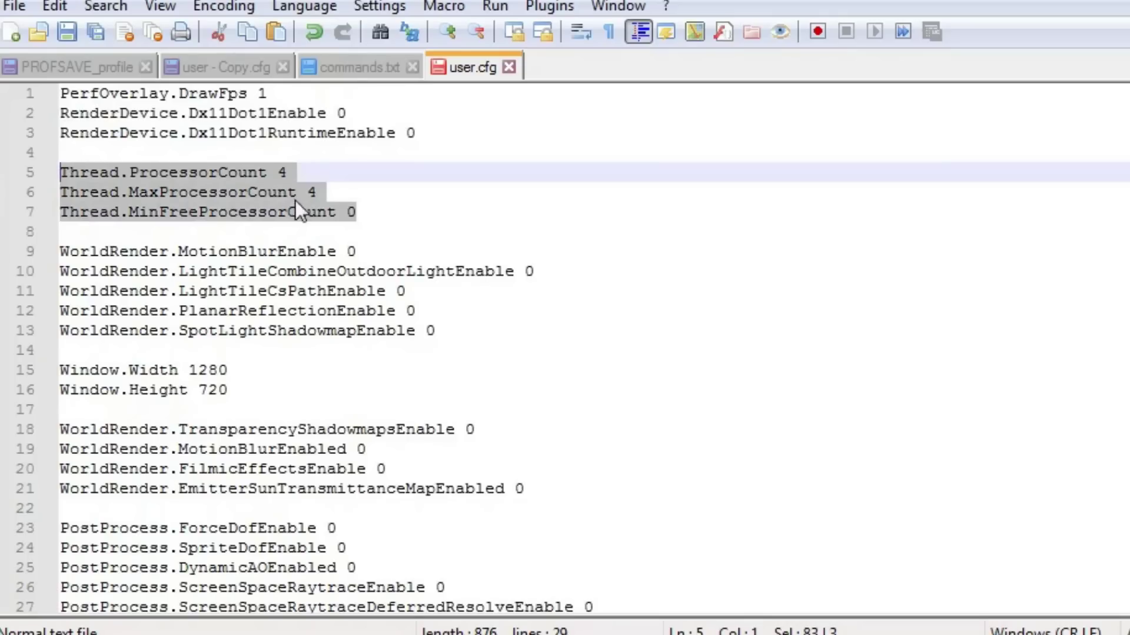
drag(322, 191, 62, 163)
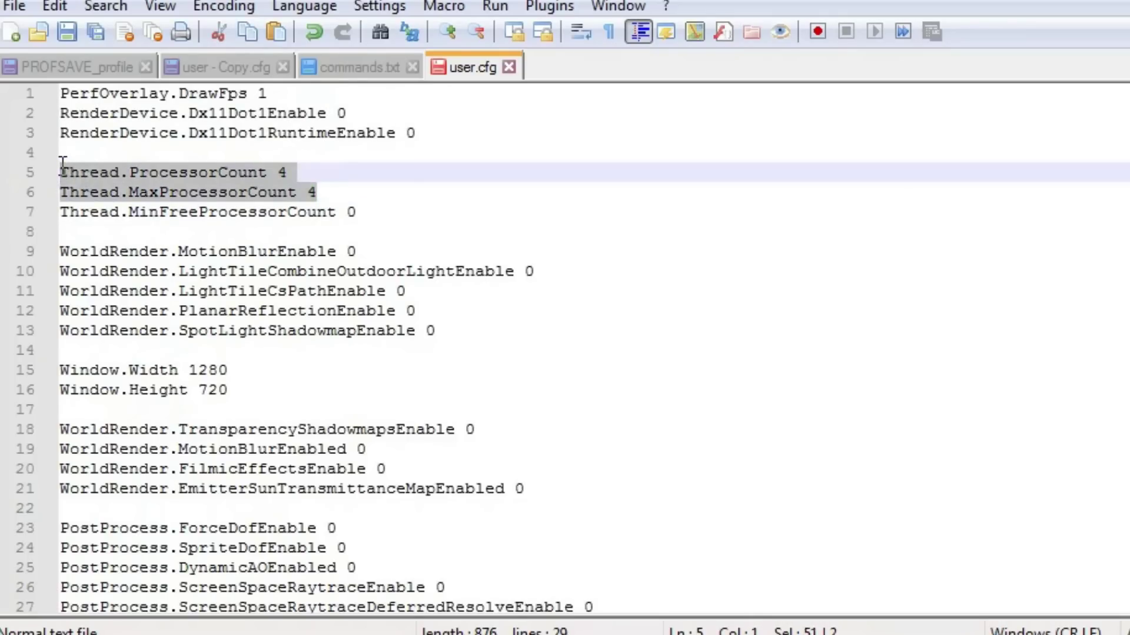
click(291, 172)
drag(288, 172, 307, 192)
- Highlight the WorldRender blur/lighting, Window.Width/Height, and remaining WorldRender and PostProcess lines
drag(472, 330, 46, 245)
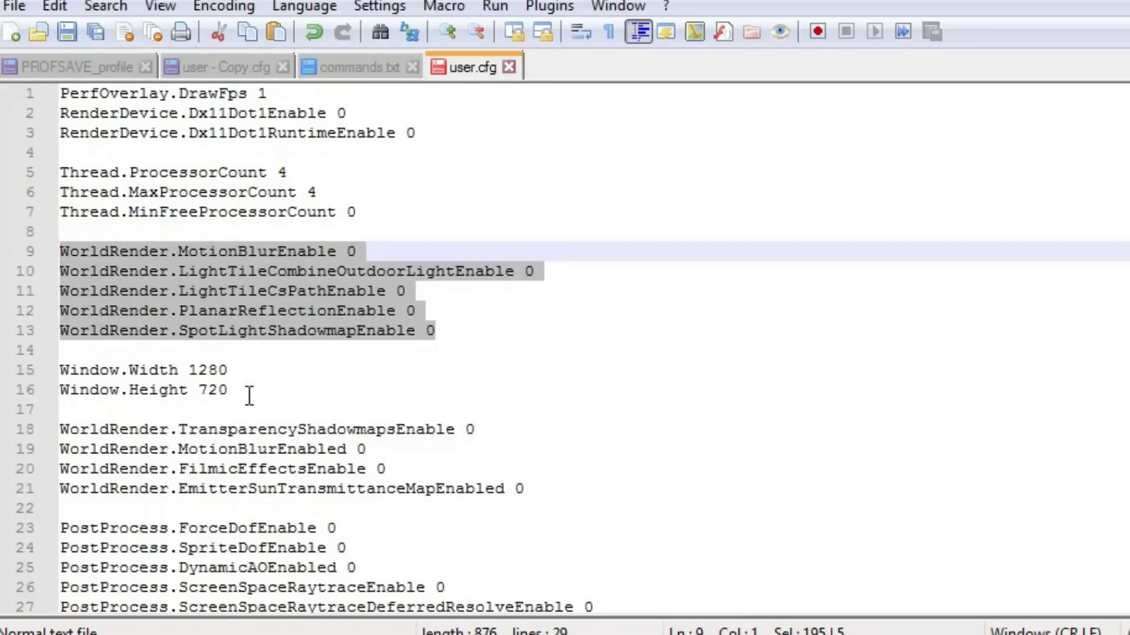
drag(228, 390, 37, 376)
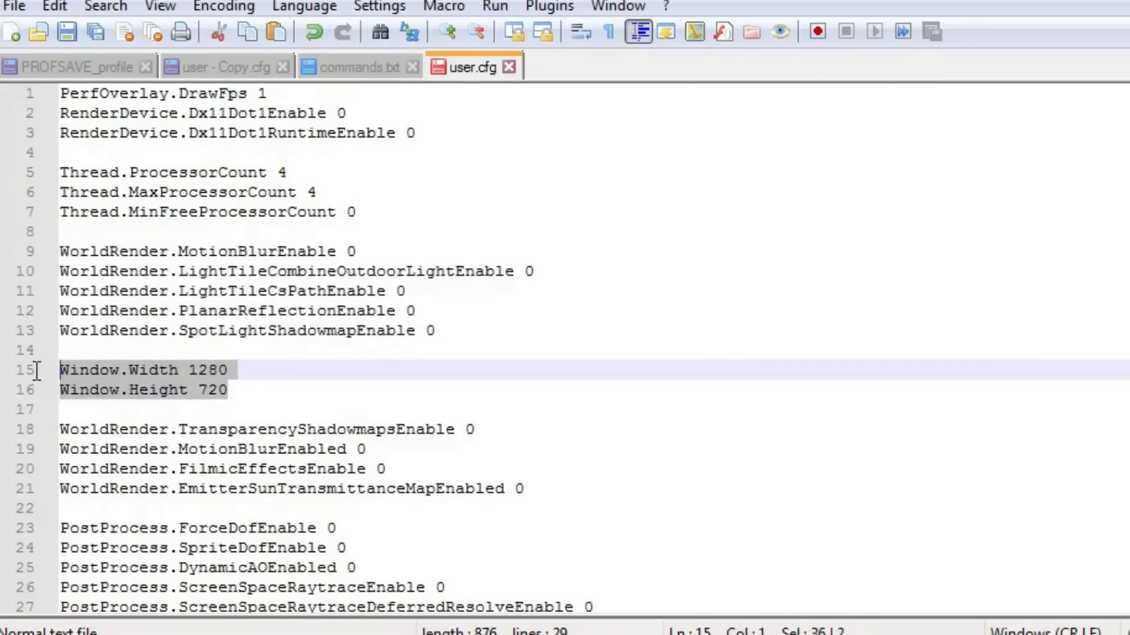
scroll(318, 261, down, 1)
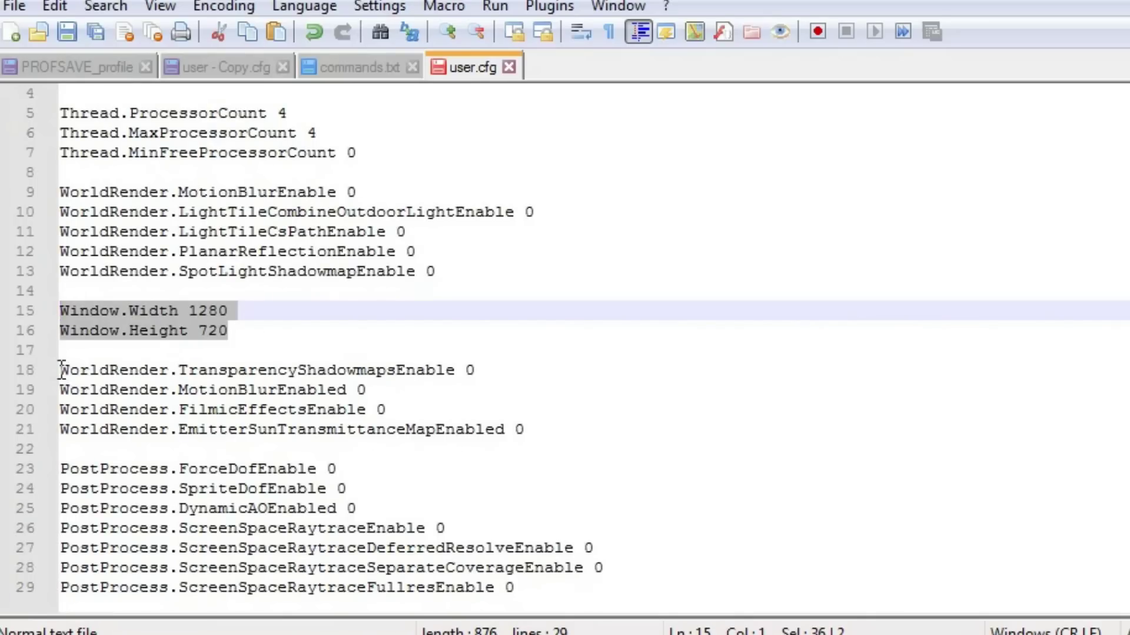
drag(62, 369, 517, 582)
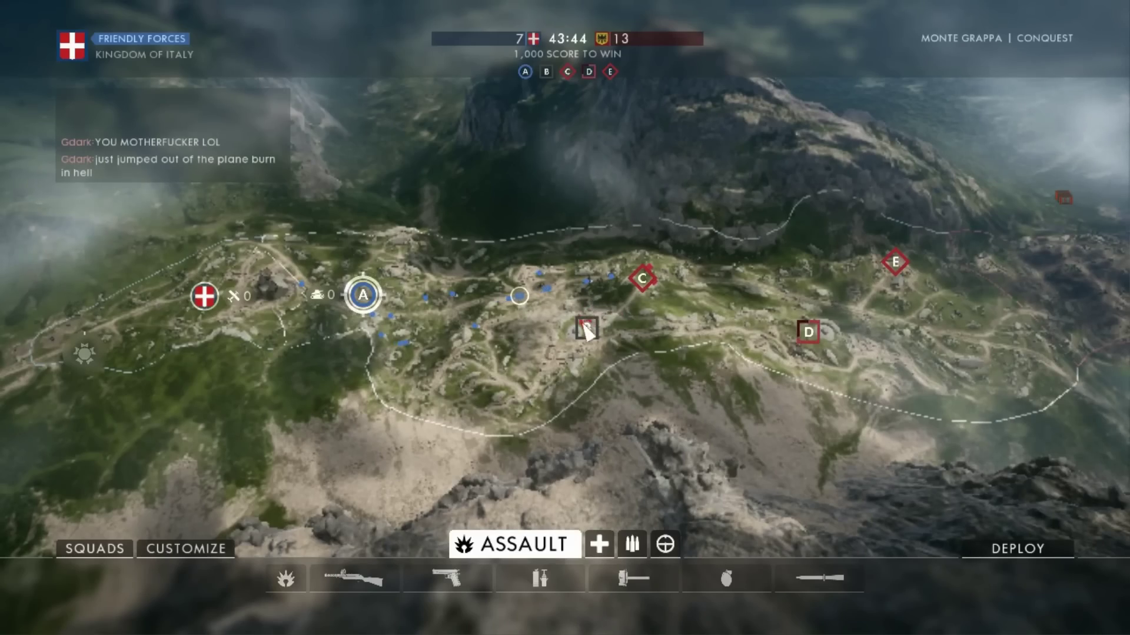
- Choose the spawn point near flag C on Monte Grappa
click(532, 296)
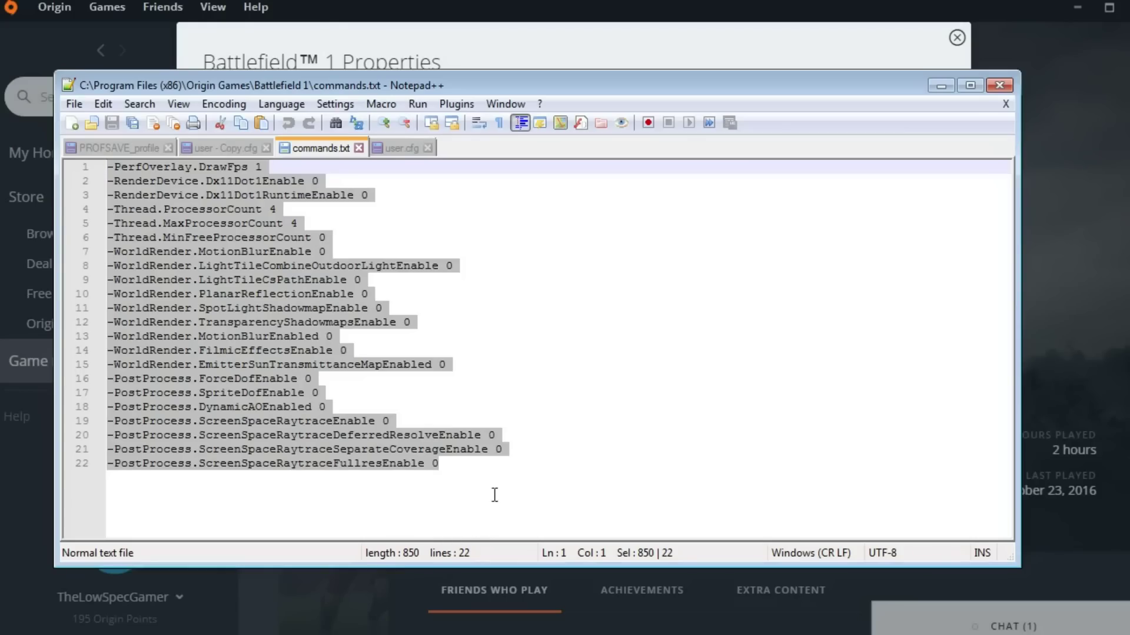
- Paste the commands.txt launch arguments into Battlefield 1's Advanced Launch Options command line field
click(484, 451)
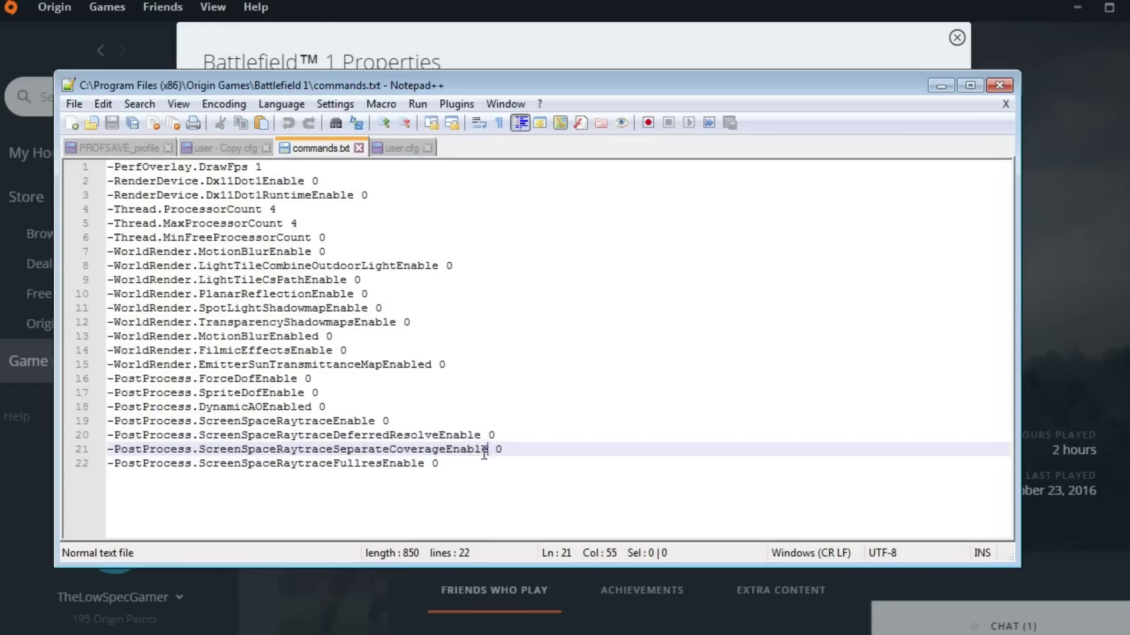
click(464, 463)
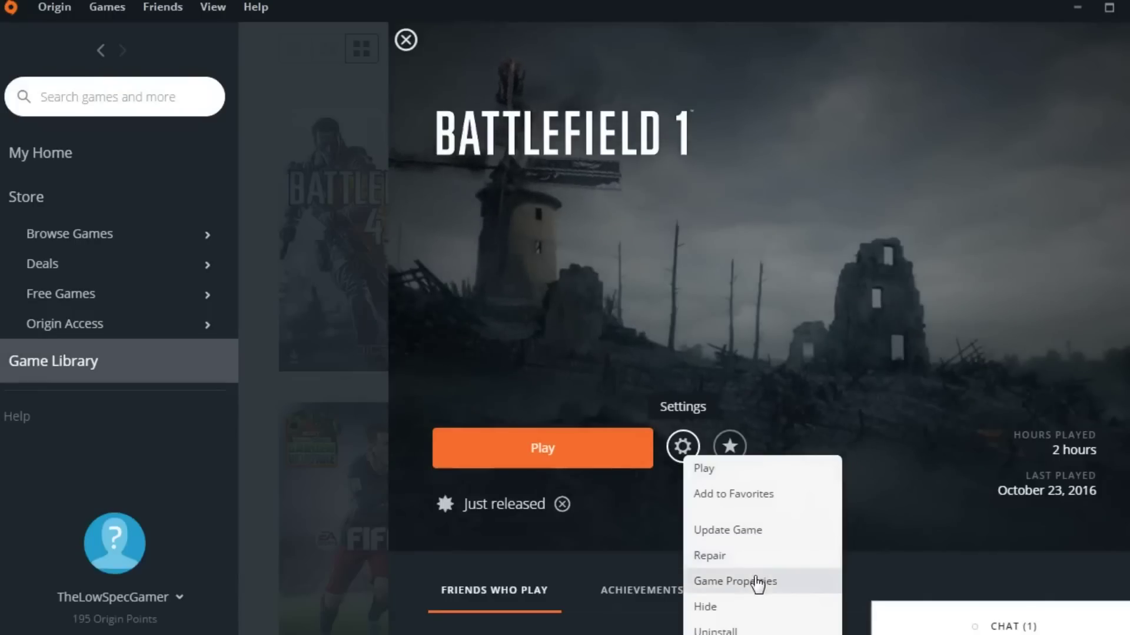
click(756, 580)
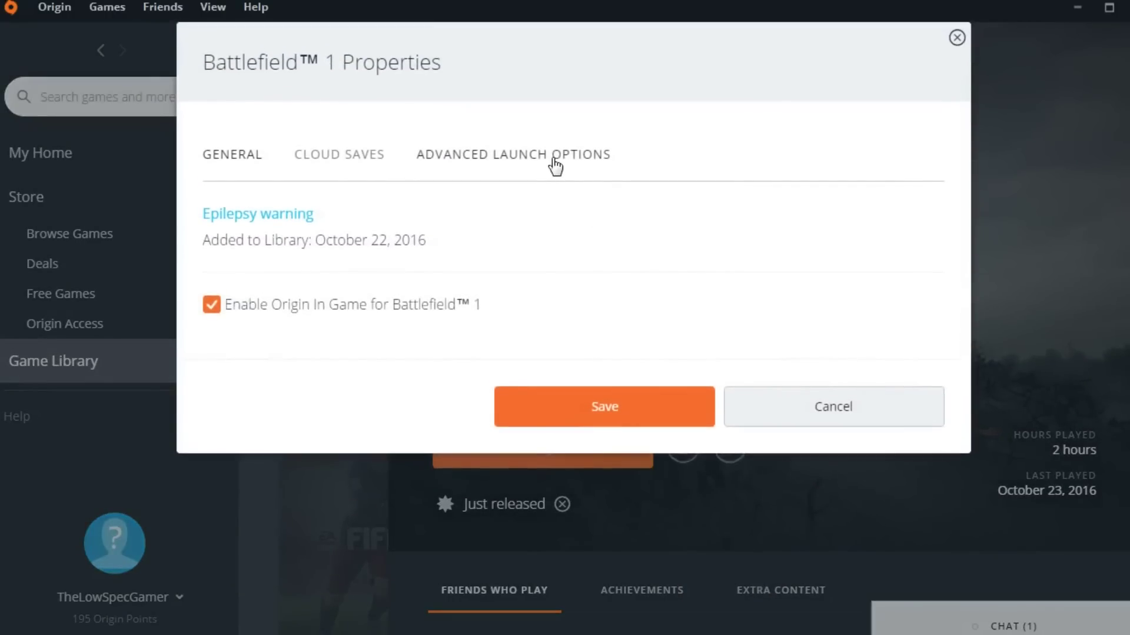
click(555, 166)
click(511, 323)
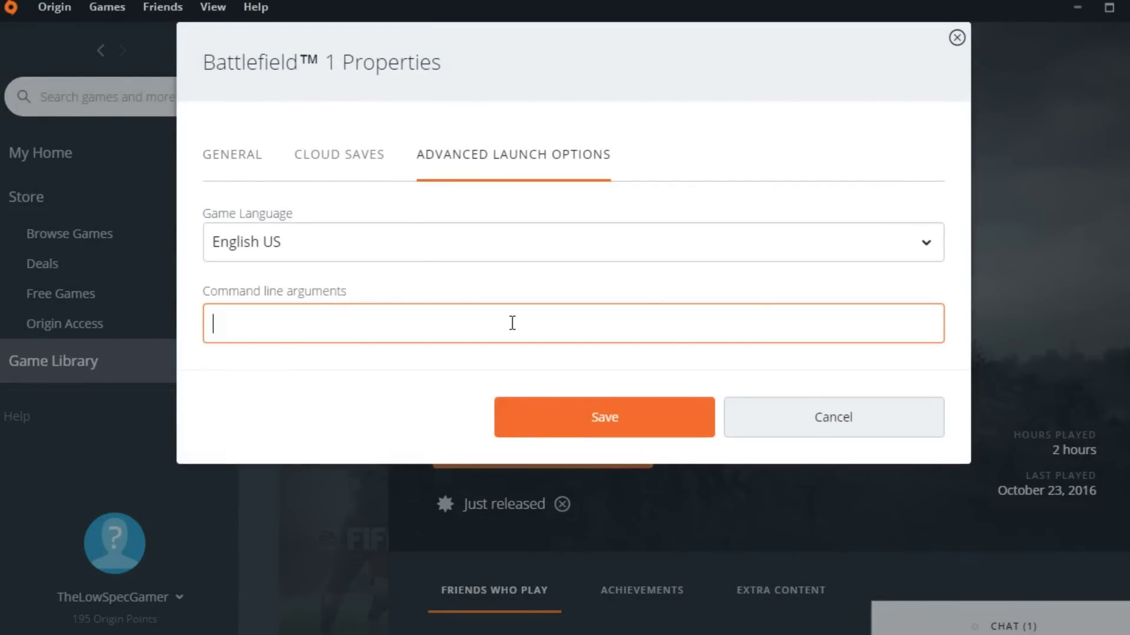
key(ctrl+v)
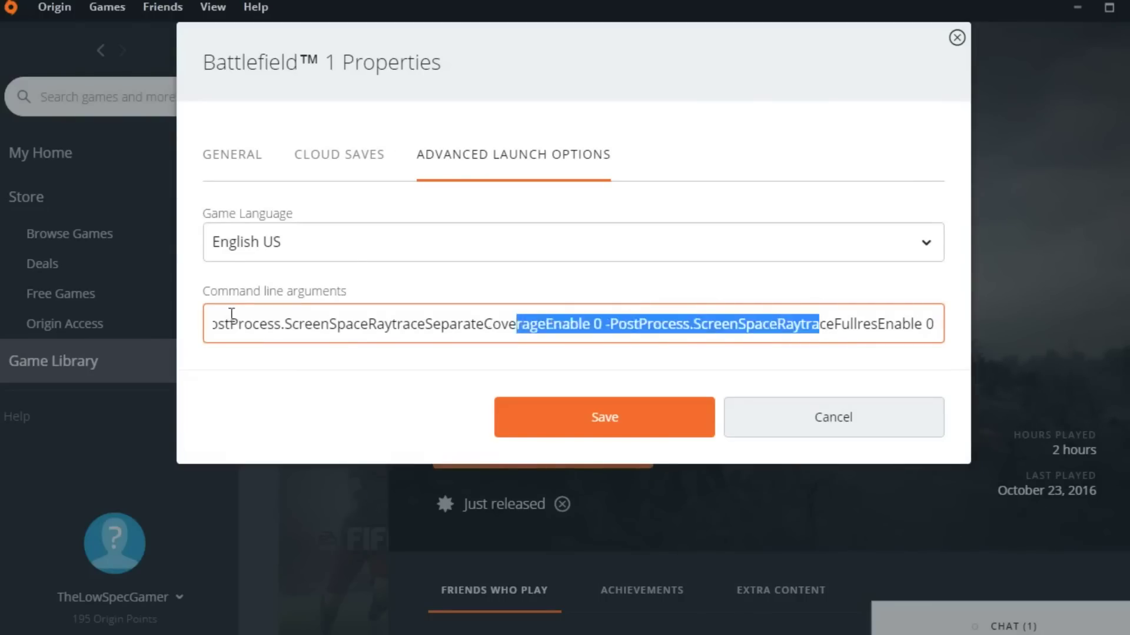